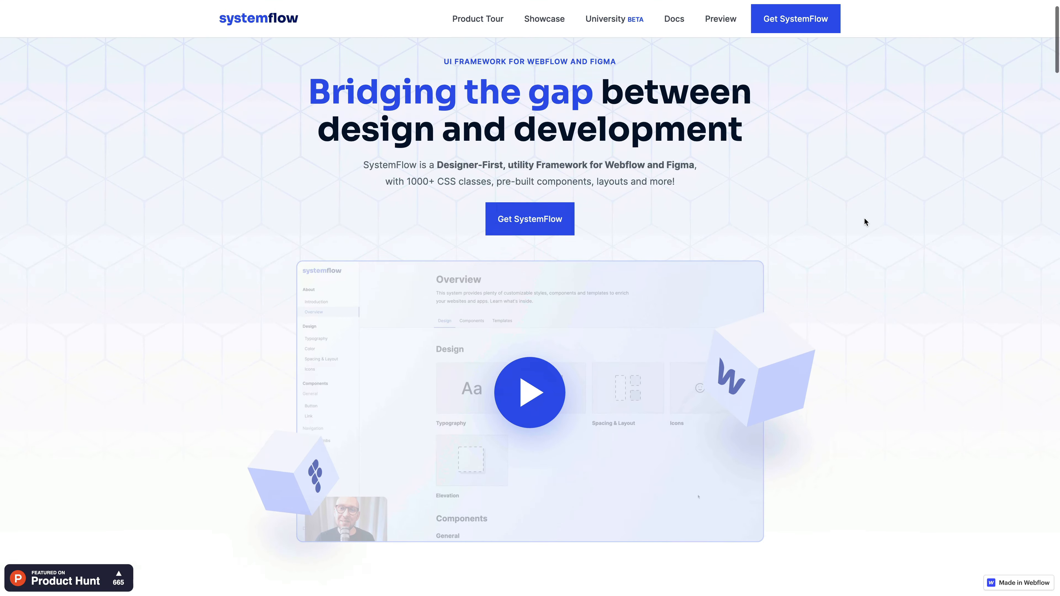
- Open the SystemFlow changelog from the website footer and examine the release notes from the newest versions to the early alphas
left_click_drag(1058, 77, 1019, 595)
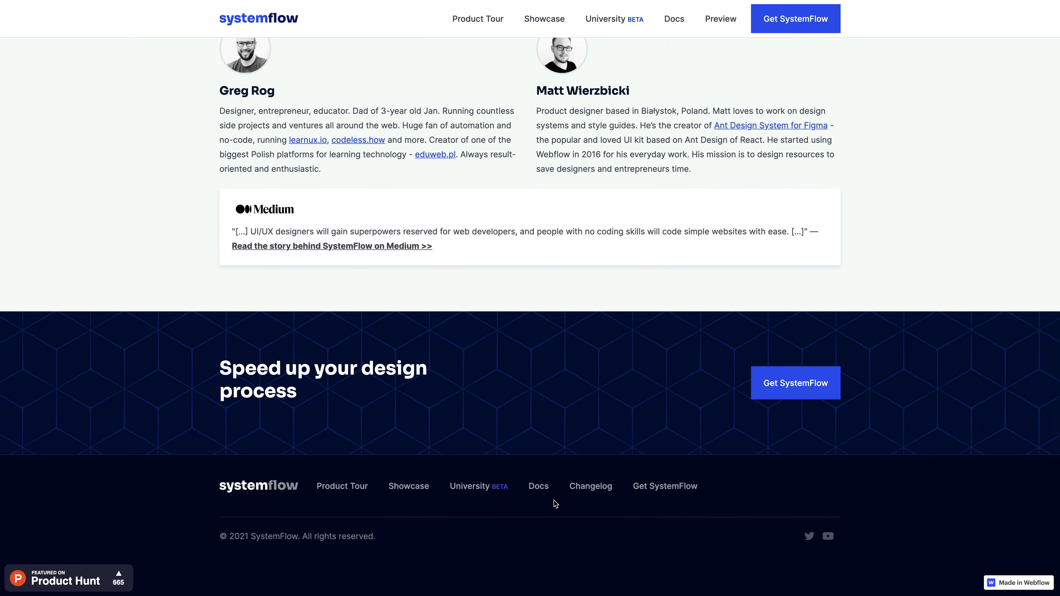
left_click(584, 493)
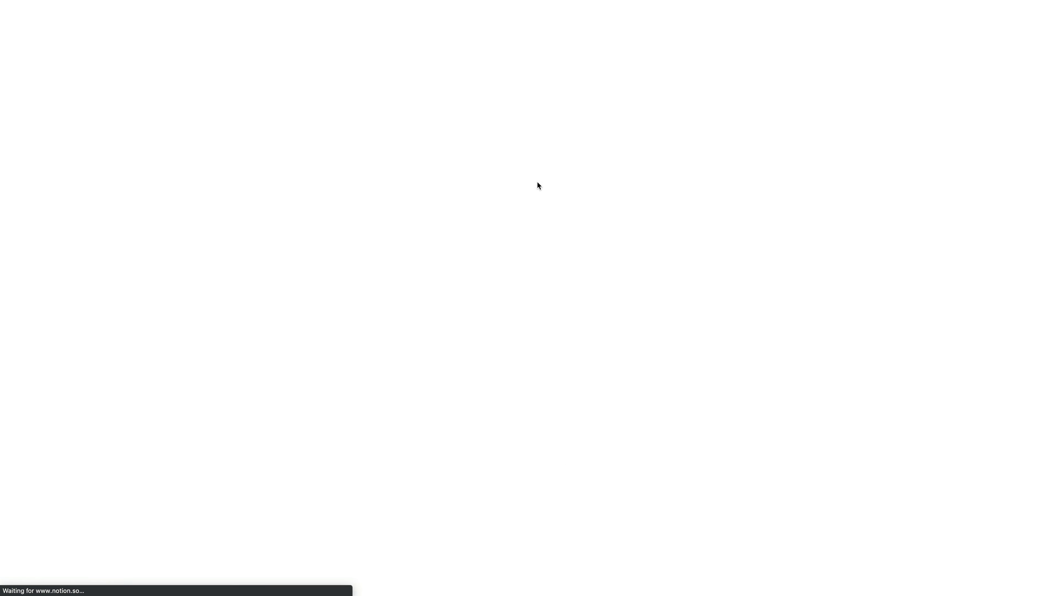
scroll(569, 209, "down", 20)
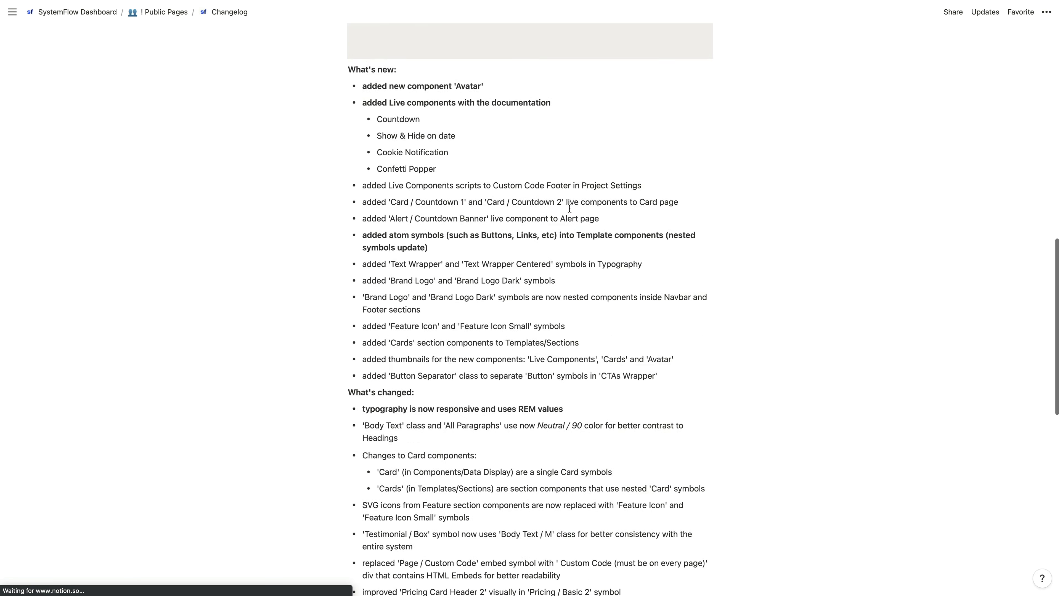
scroll(569, 209, "down", 20)
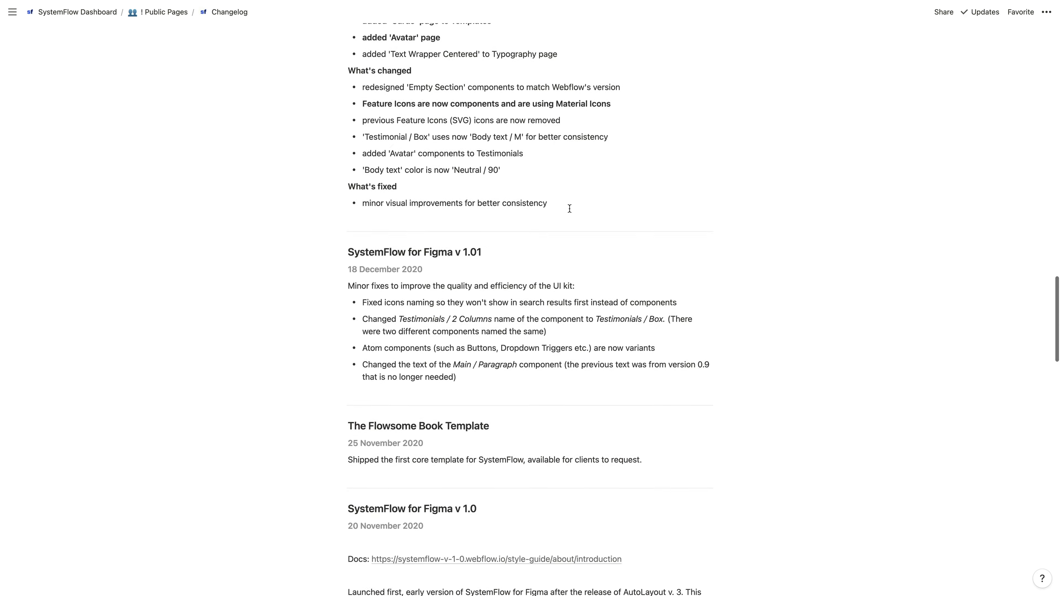
scroll(569, 208, "down", 15)
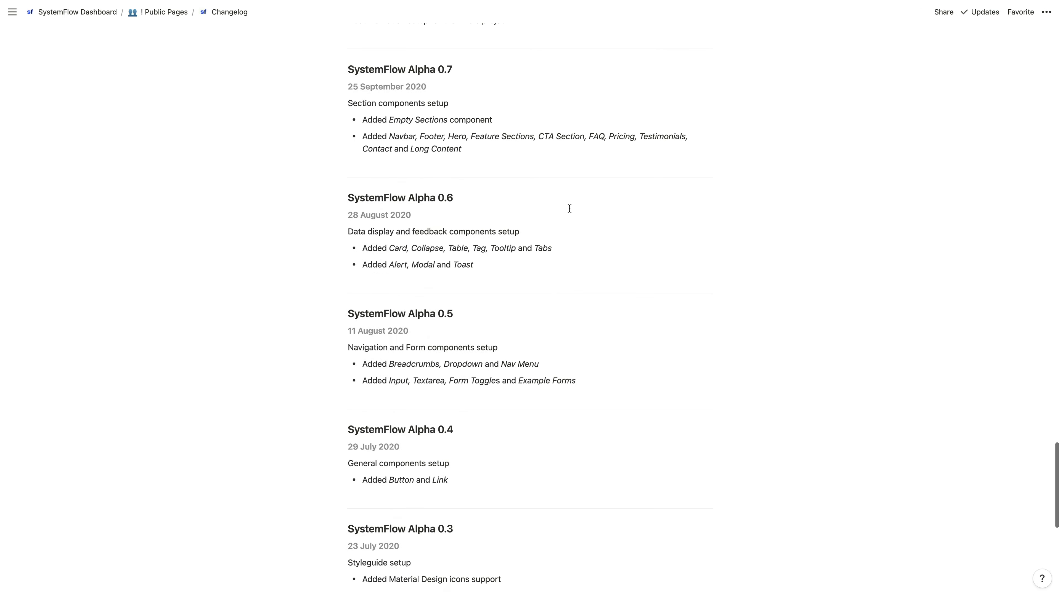
scroll(569, 208, "up", 13)
scroll(570, 209, "up", 10)
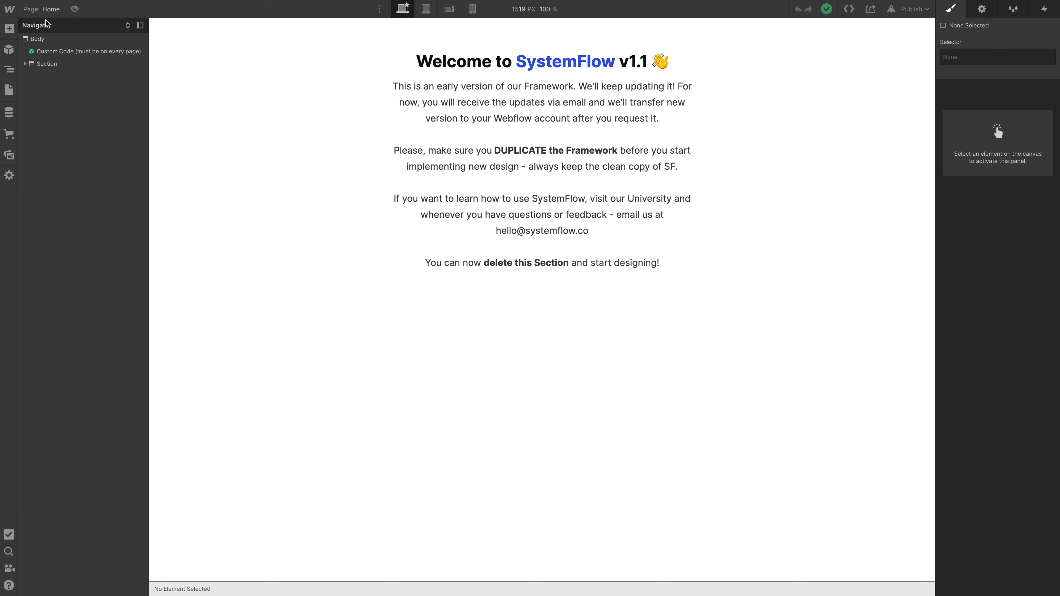
- In the Webflow Designer, open the SystemFlow project's Live Components page and copy the LC / Countdown / Inline component
left_click(47, 10)
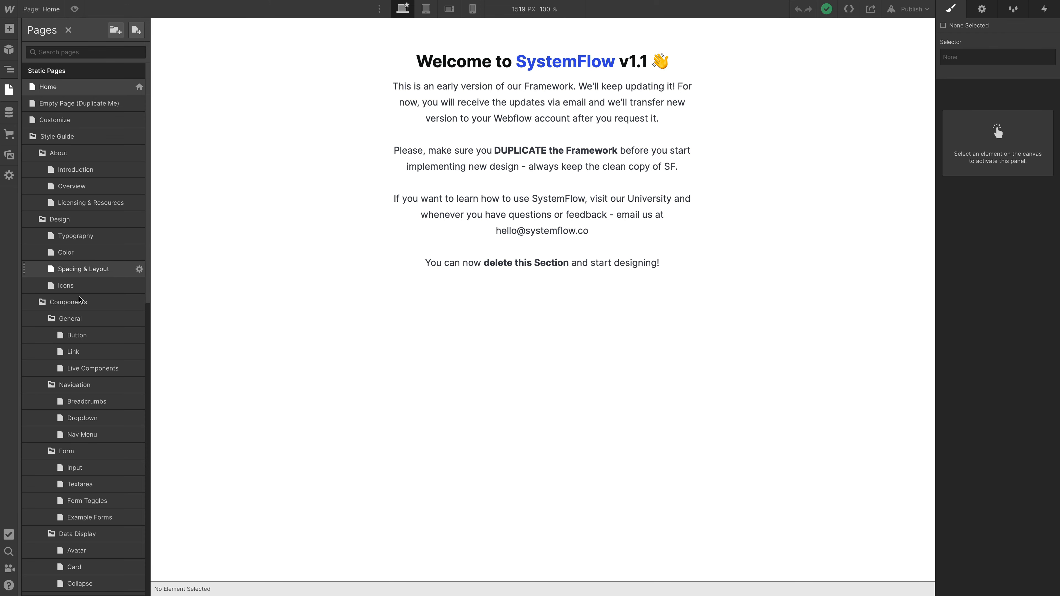
left_click(93, 368)
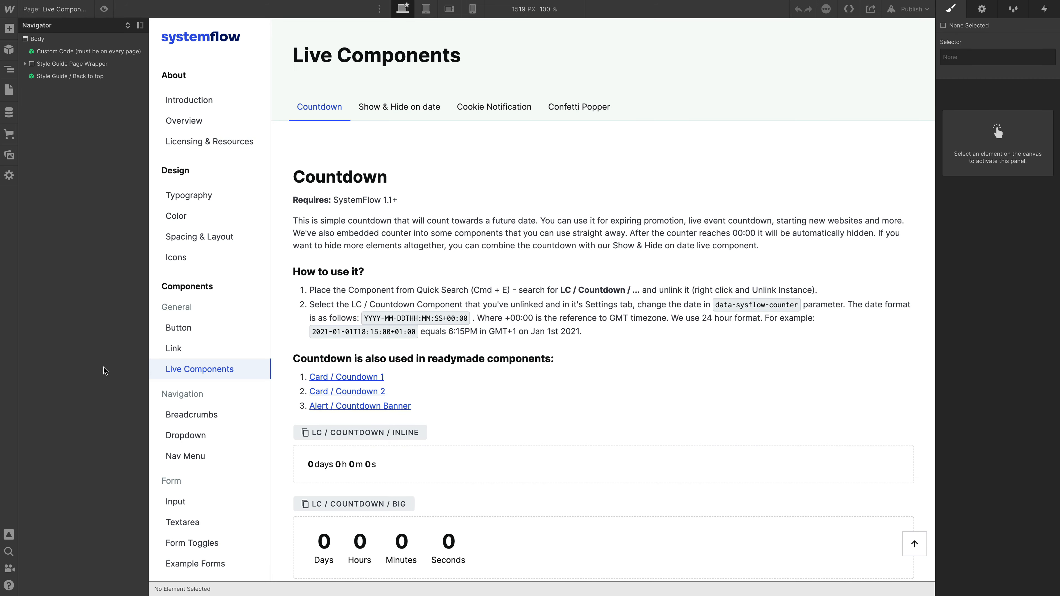
scroll(542, 245, "down", 5)
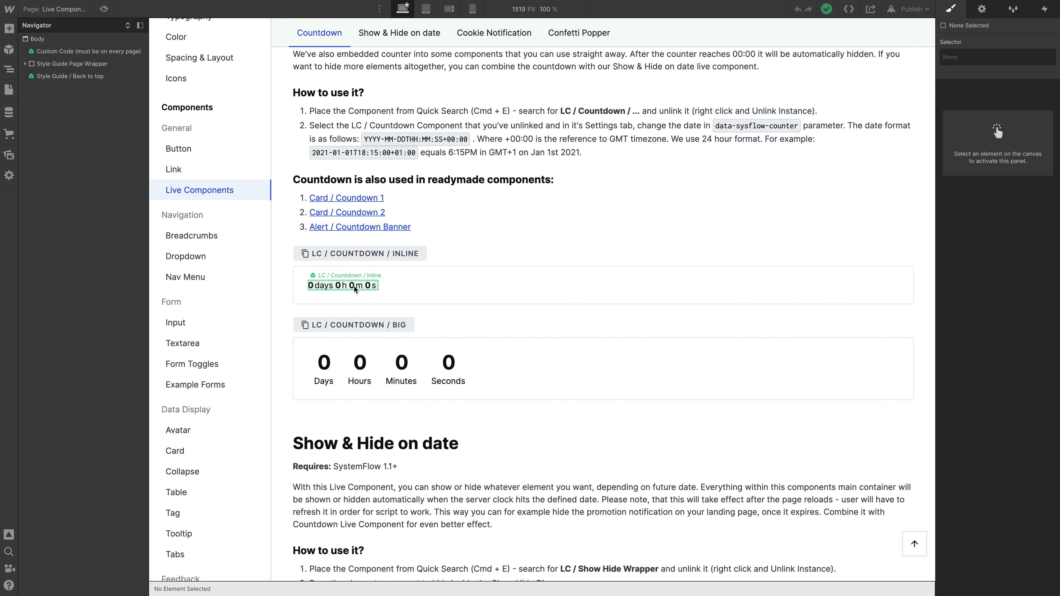
left_click(363, 288)
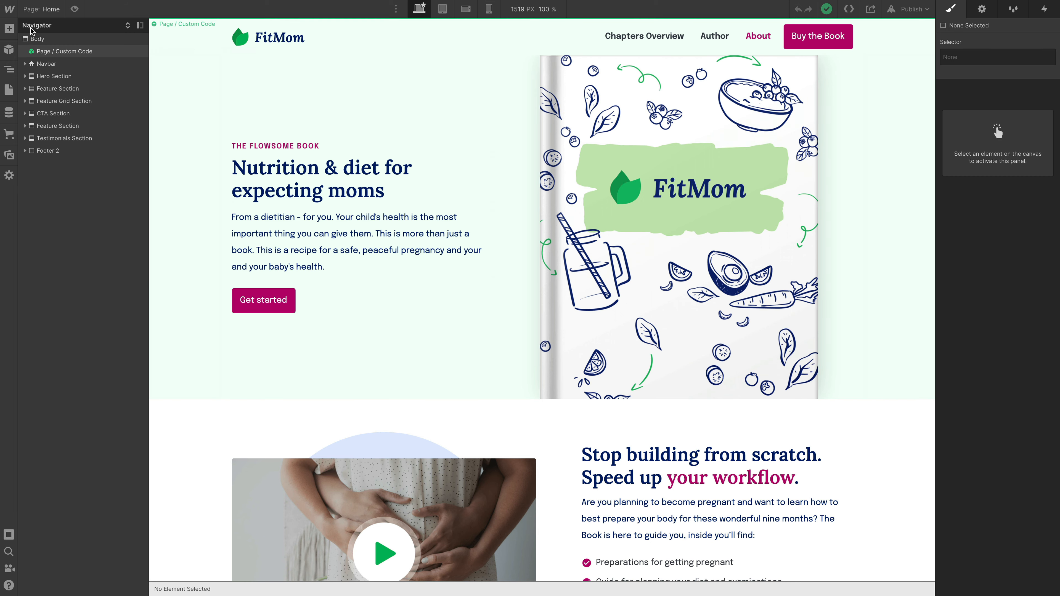
- Open the Empty Style Guide Page in the FitMom project and paste the countdown component into the Body
left_click(41, 9)
scroll(95, 298, "down", 10)
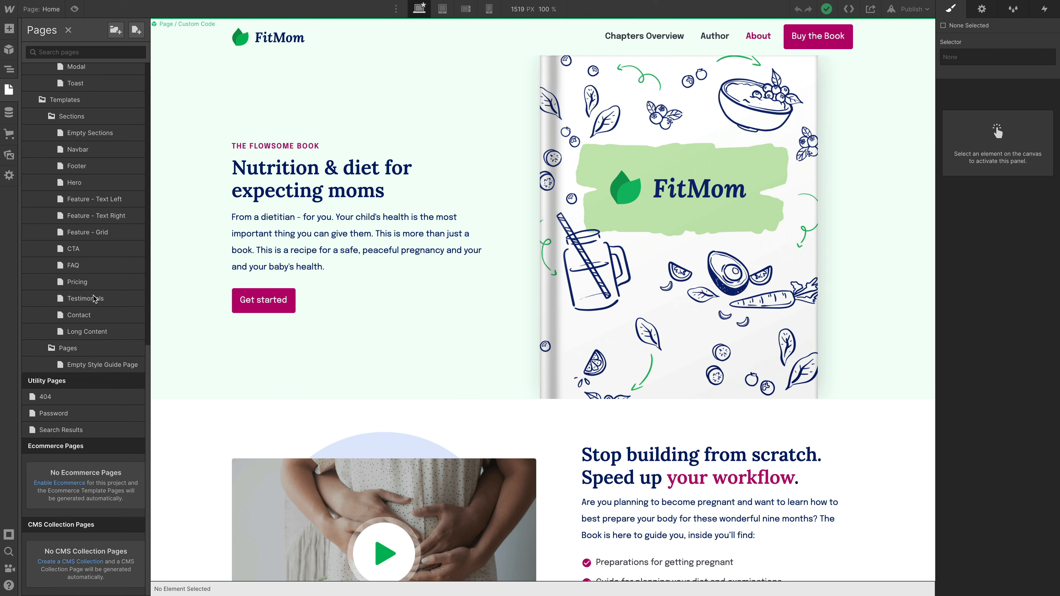
left_click(103, 365)
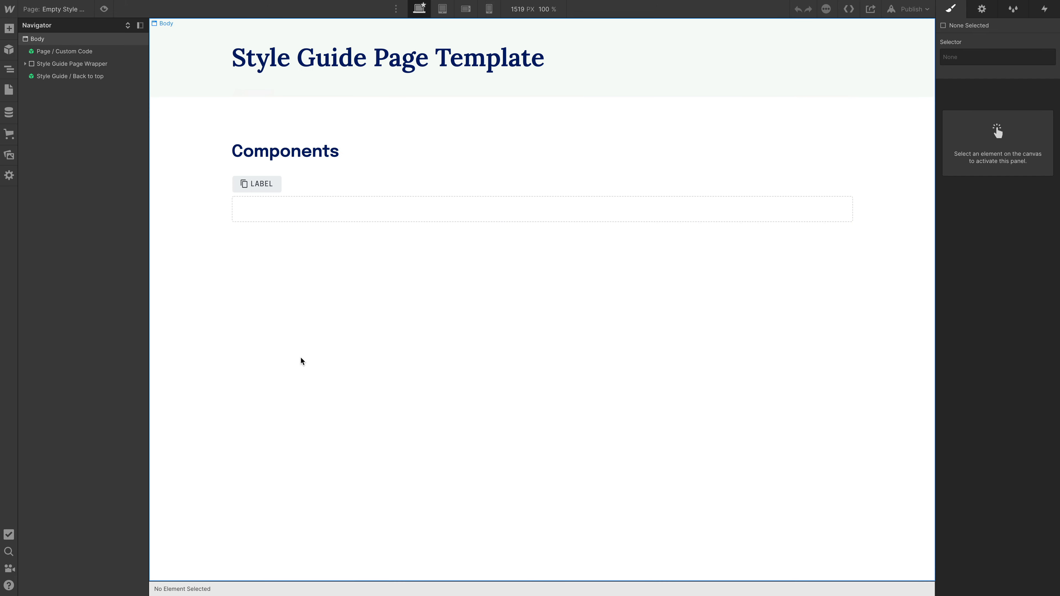
key("ctrl+v")
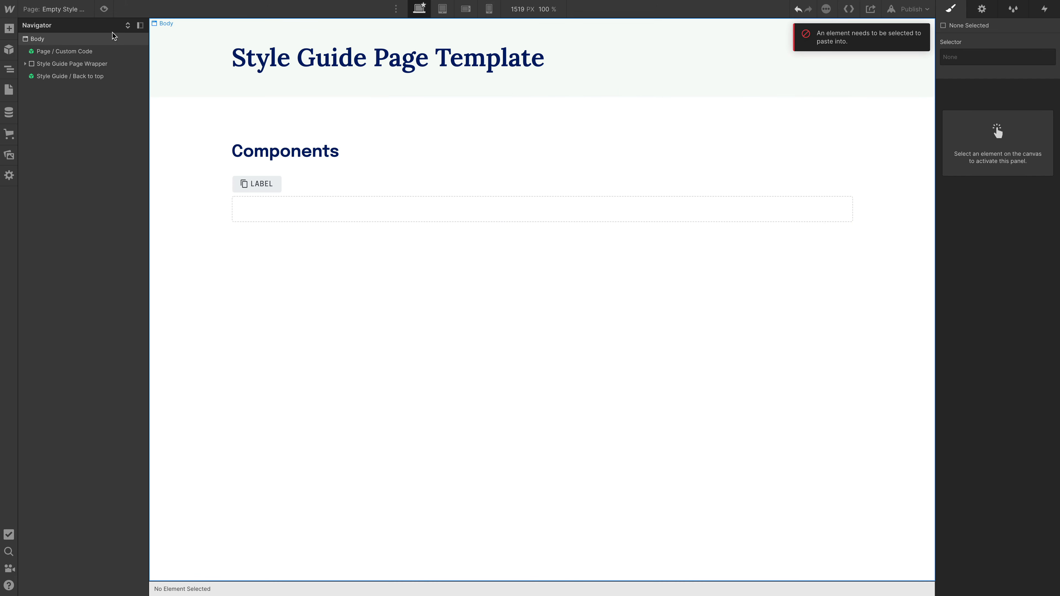
left_click(82, 38)
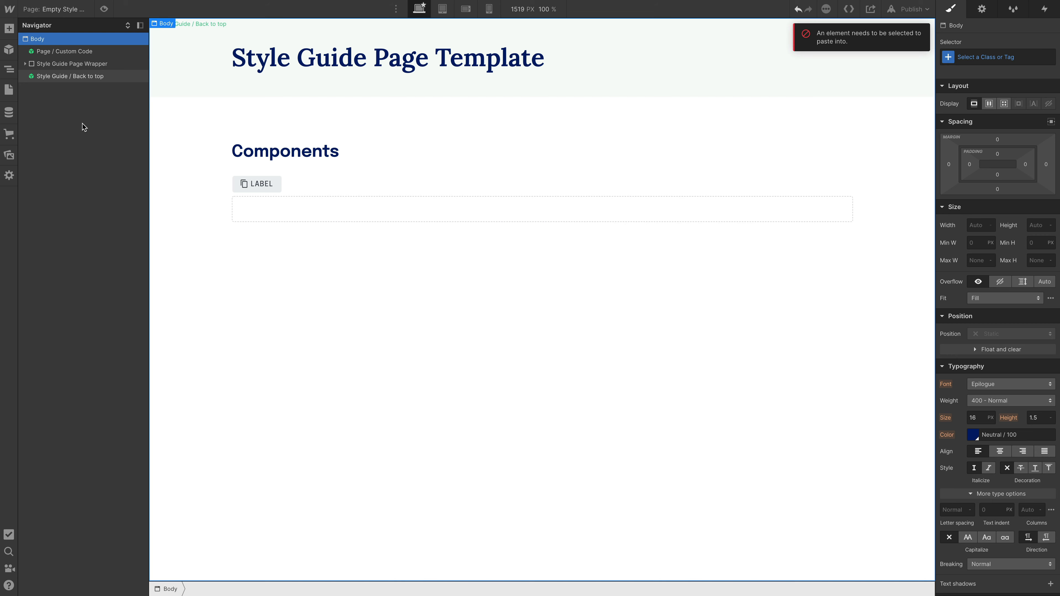
key("ctrl+v")
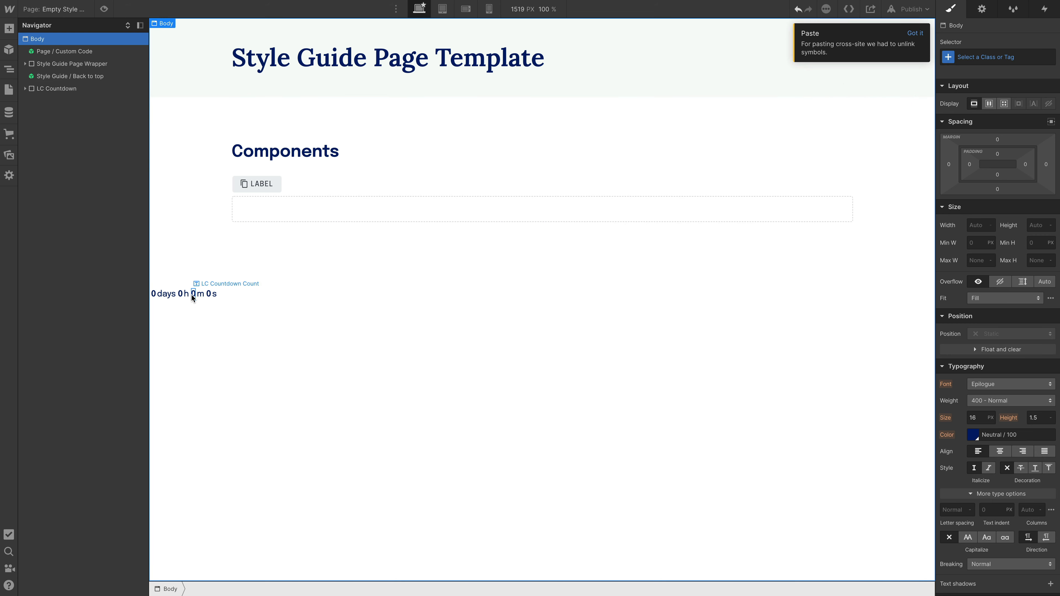
- Examine the pasted LC Countdown's nested wrappers, count and label elements, along with its element settings
left_click(193, 294)
left_click(160, 295)
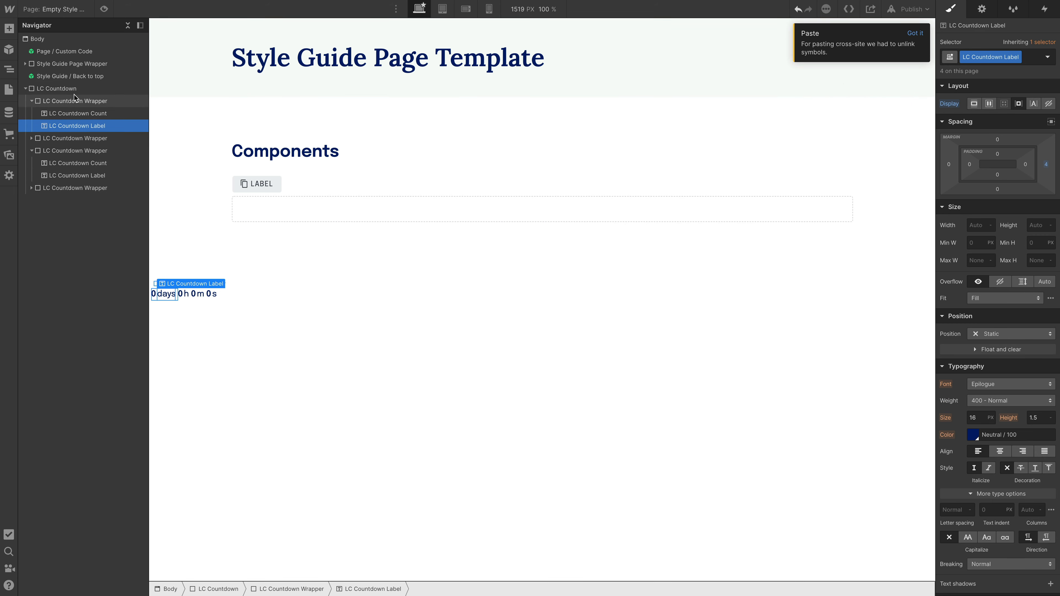
left_click(31, 90)
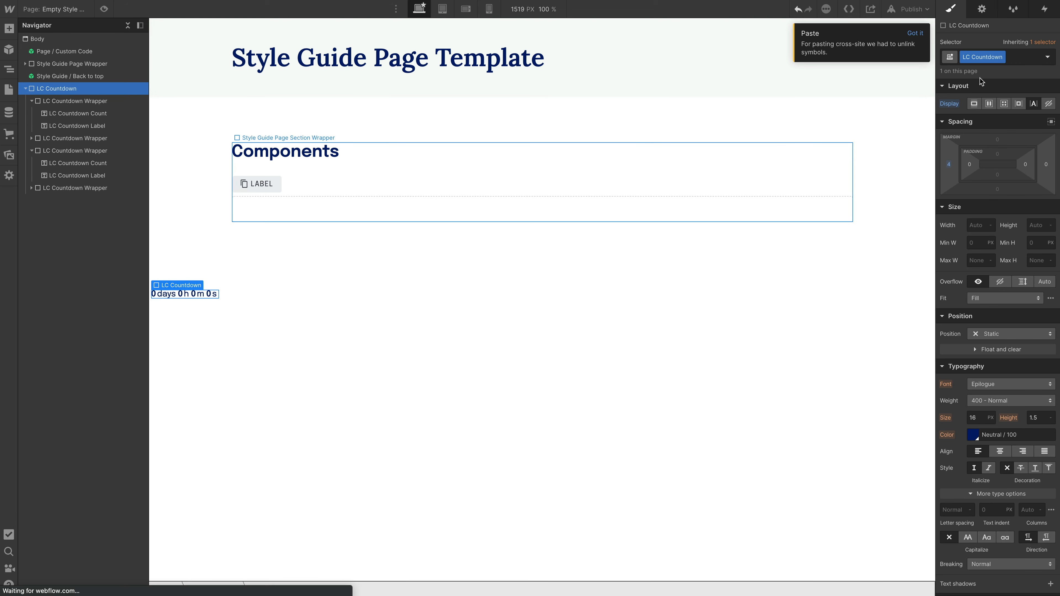
left_click(982, 9)
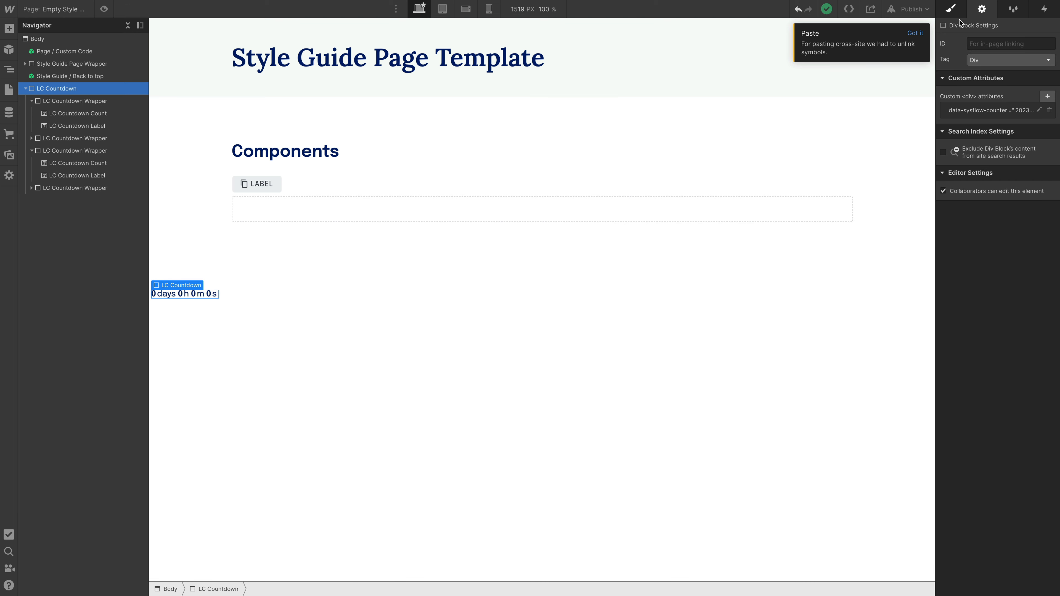
left_click(951, 9)
left_click(70, 102)
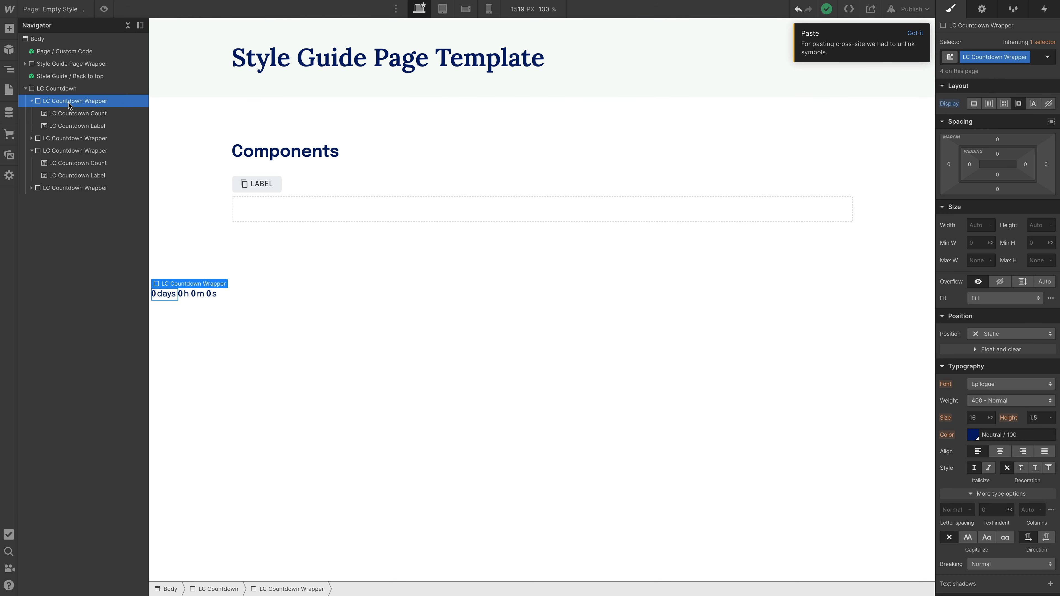
left_click(74, 138)
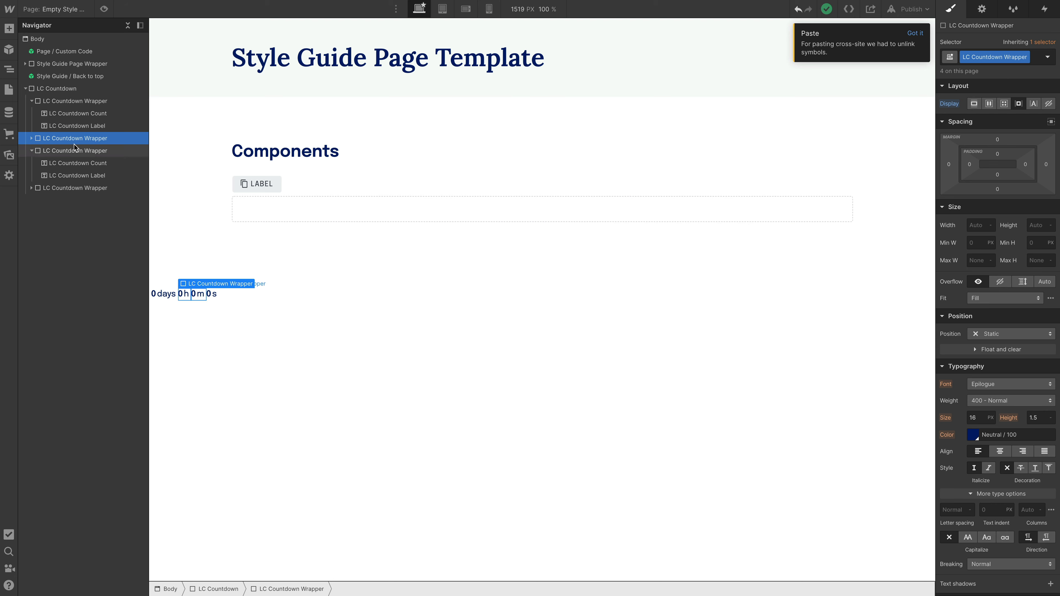
- View the LC Countdown's data-sysflow-counter custom attribute and its date value, leaving it unedited
left_click(66, 92)
left_click(982, 9)
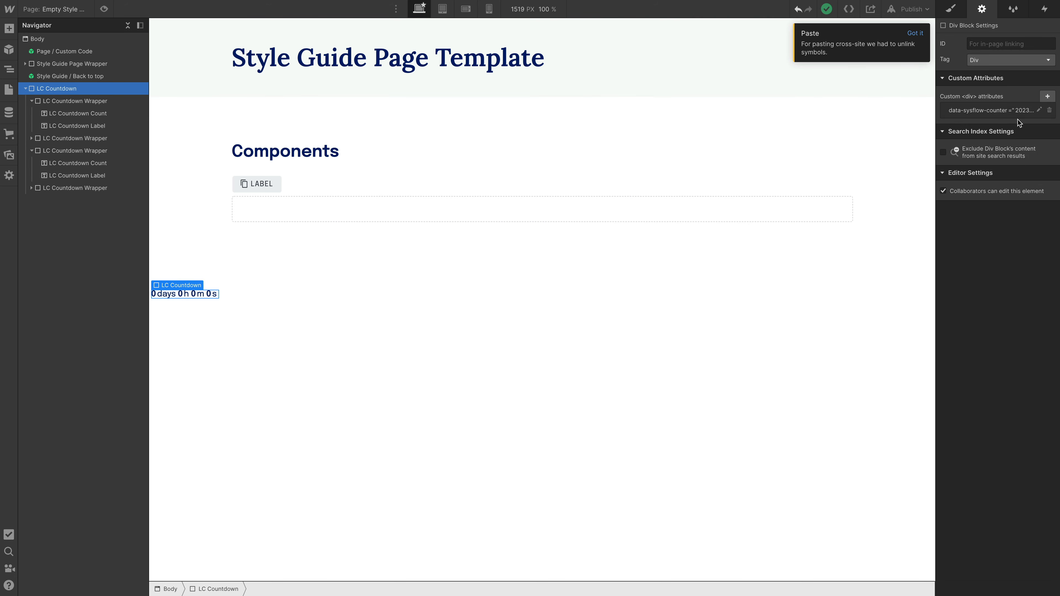
left_click(1009, 115)
left_click(986, 168)
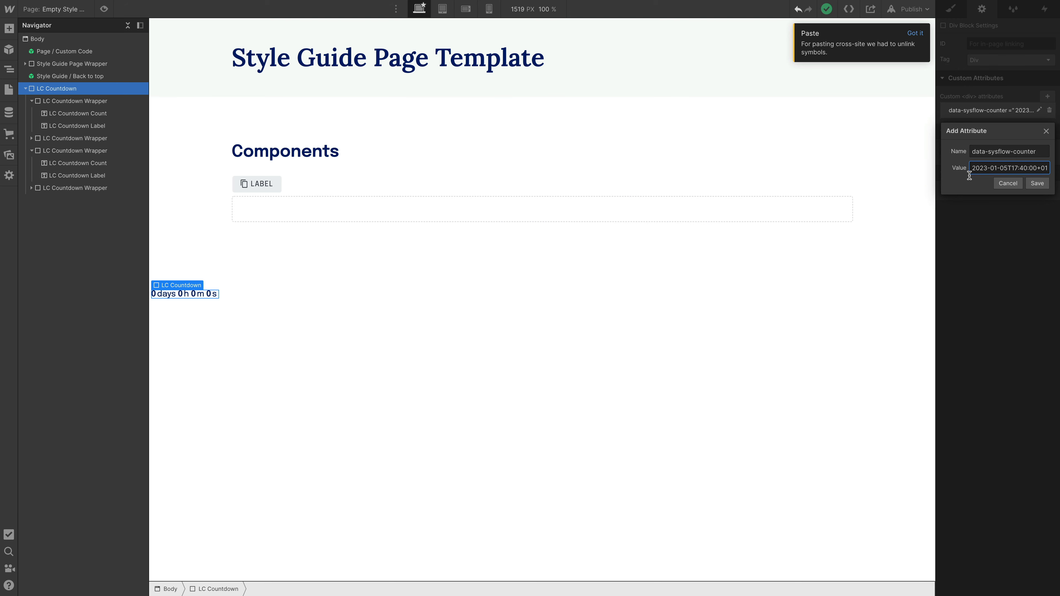
left_click(759, 277)
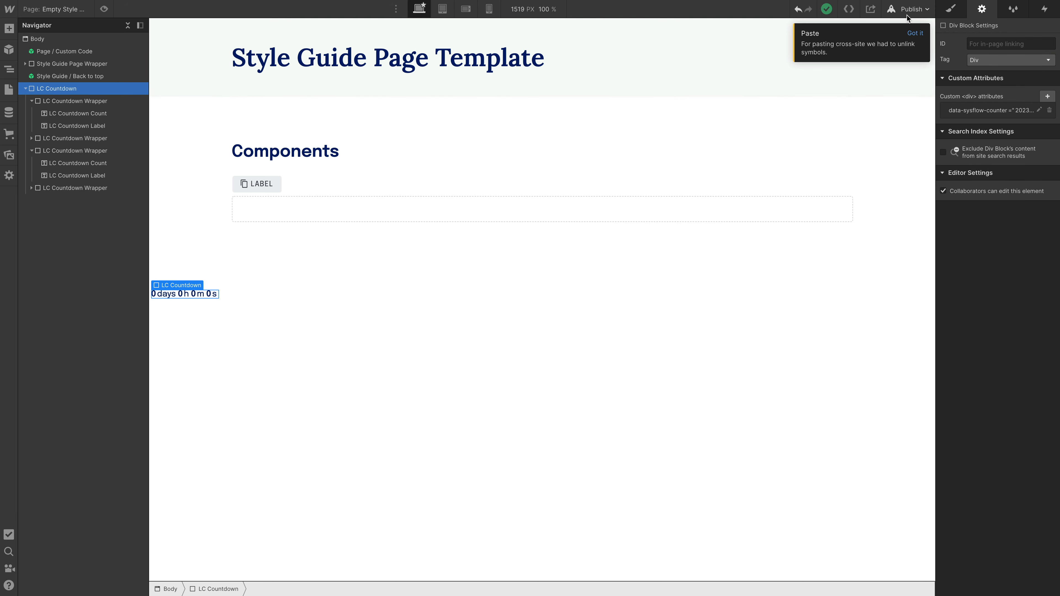
left_click(908, 12)
left_click(914, 35)
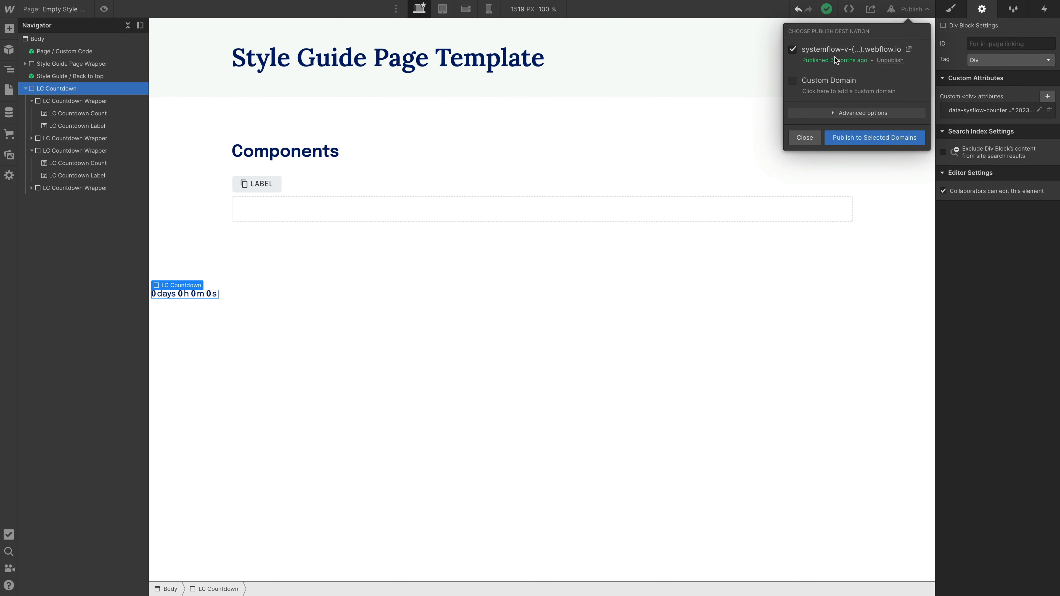
left_click(223, 295)
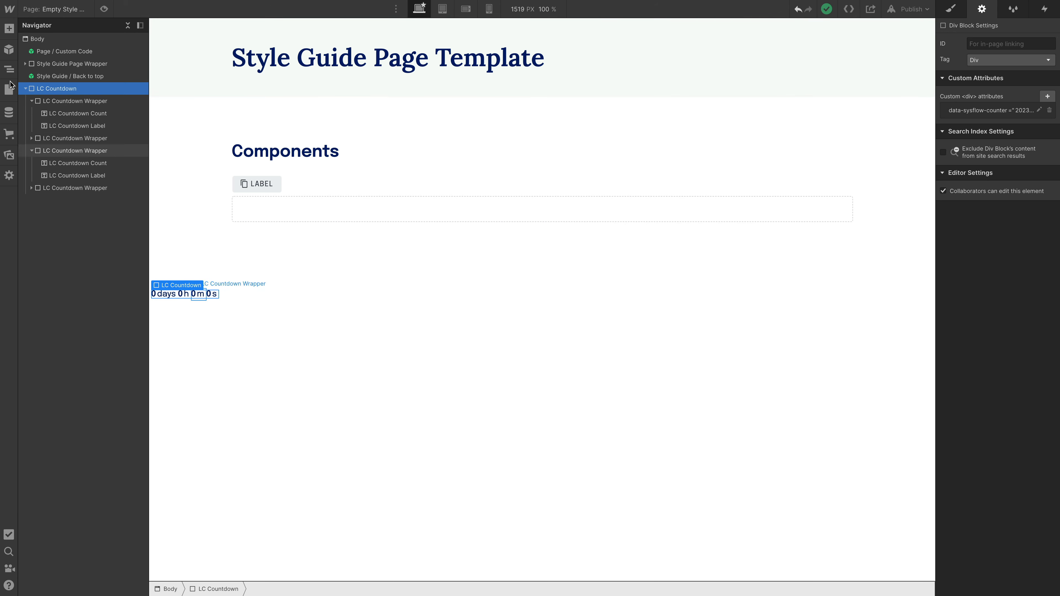
- Open the project settings of both the Ebook and SystemFlow projects, and bring up the end of SystemFlow's custom footer code
mouse_move(9, 10)
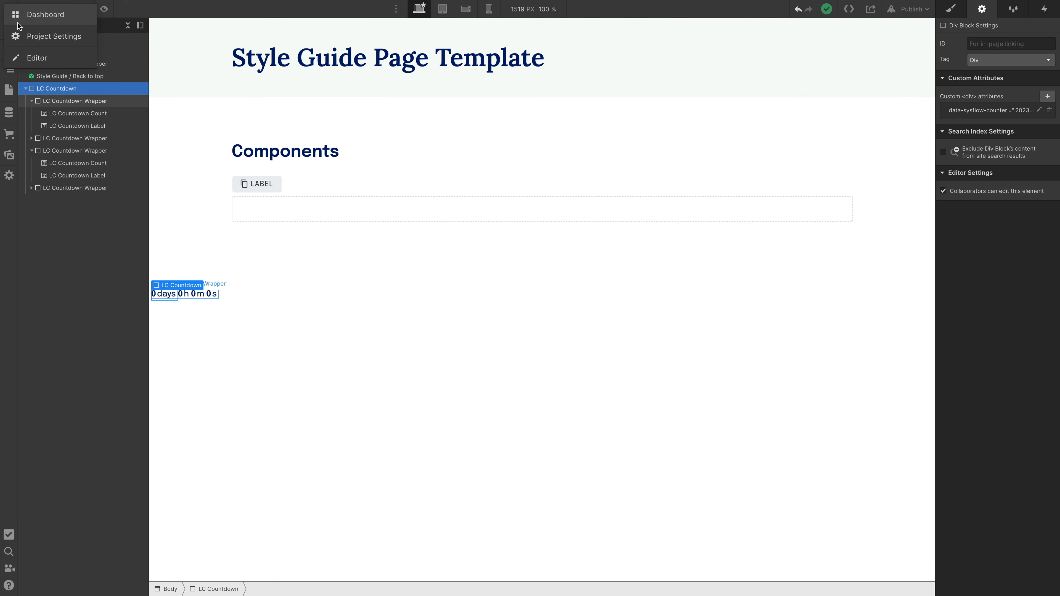
left_click(49, 38)
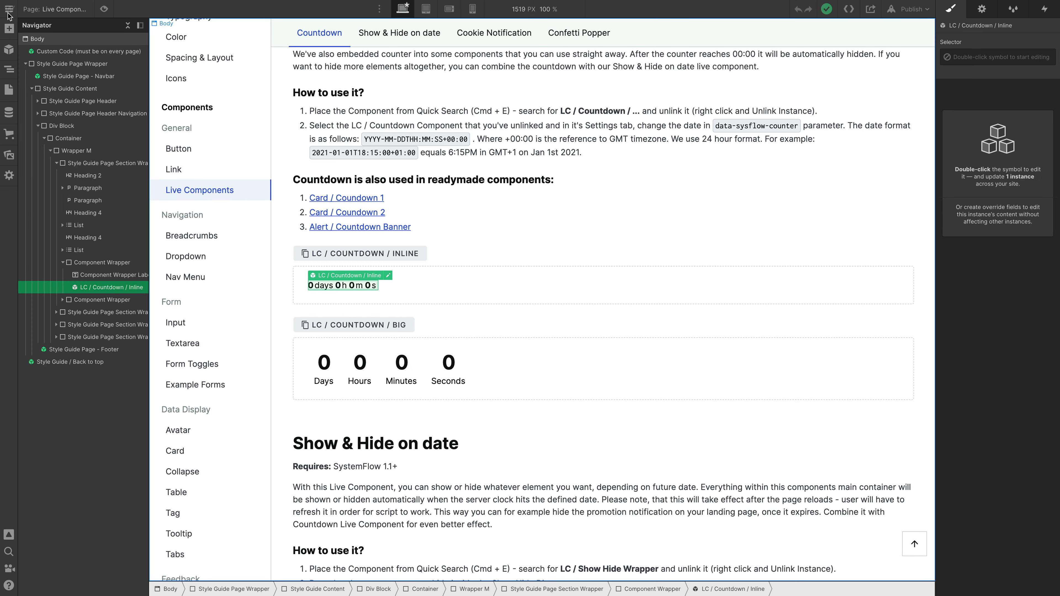
mouse_move(9, 9)
left_click(32, 38)
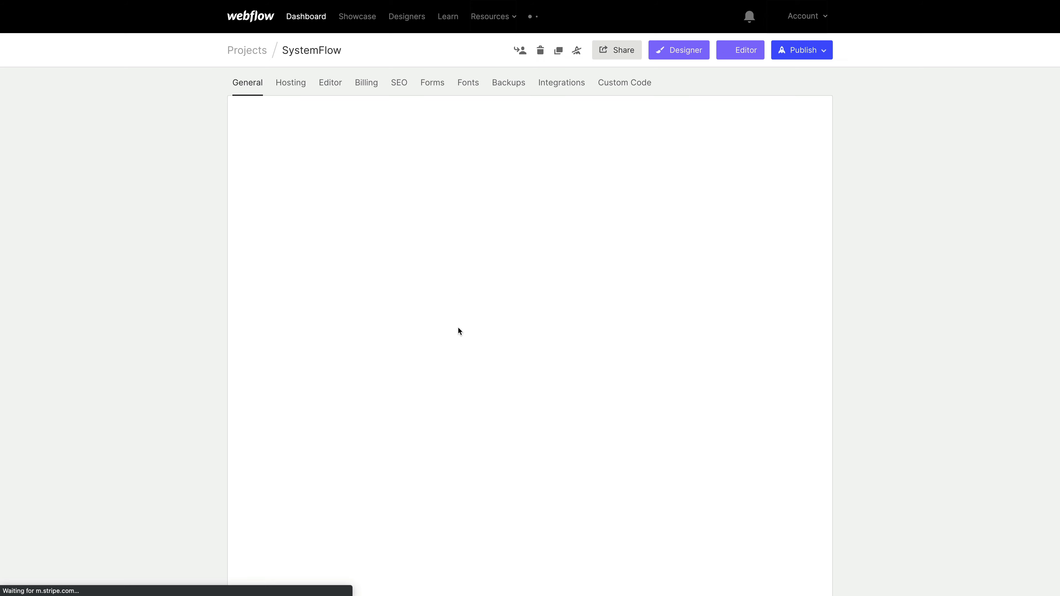
left_click(564, 83)
left_click(621, 82)
scroll(666, 179, "down", 10)
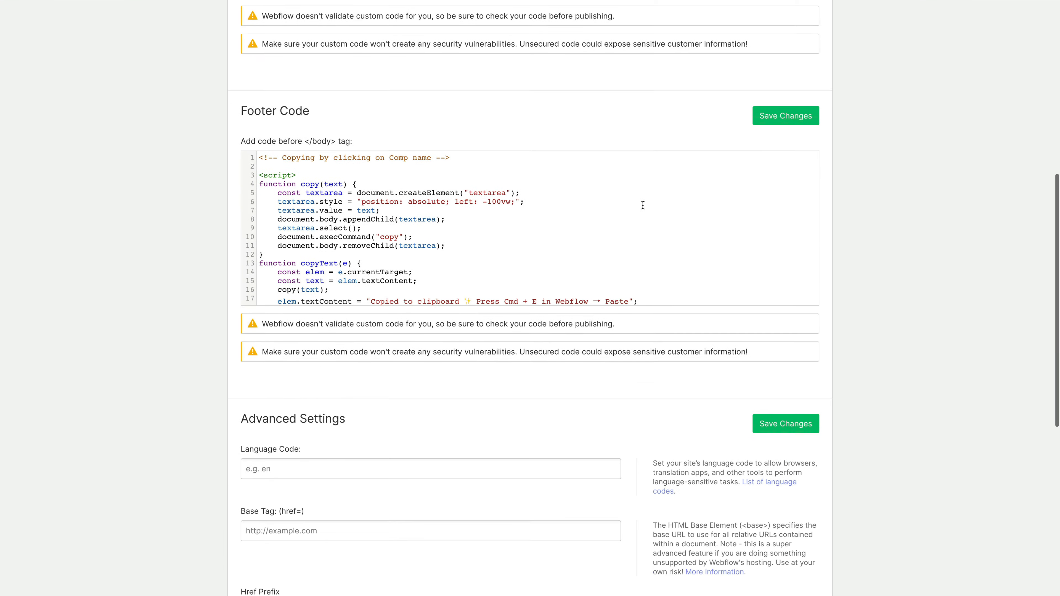
scroll(567, 232, "down", 5)
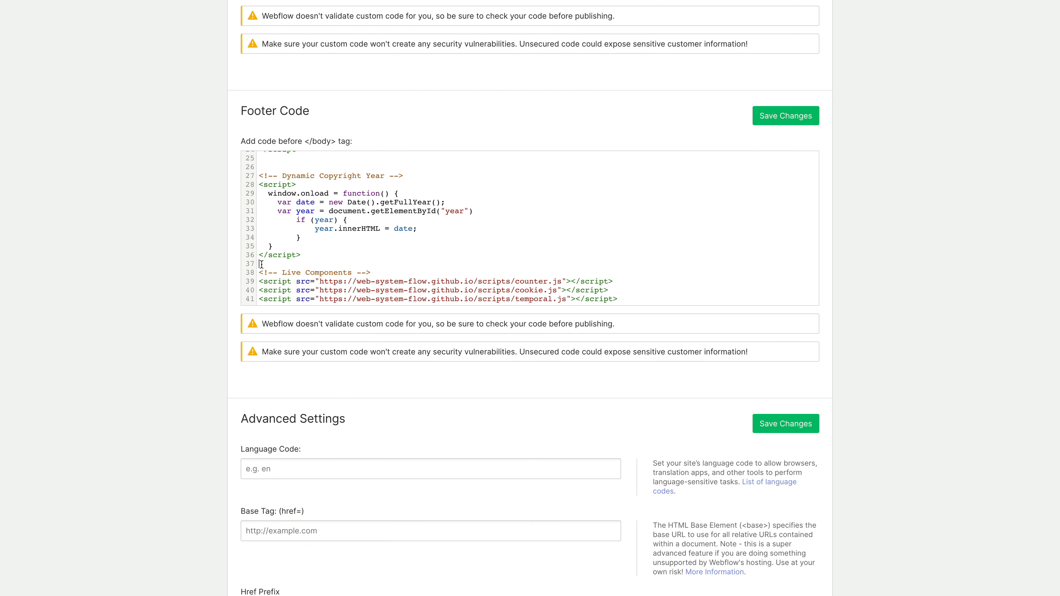
- Copy the counter.js script line from the Live Components block of the SystemFlow footer code
left_click_drag(260, 264, 531, 330)
left_click(446, 280)
left_click_drag(618, 279, 259, 281)
key("ctrl+c")
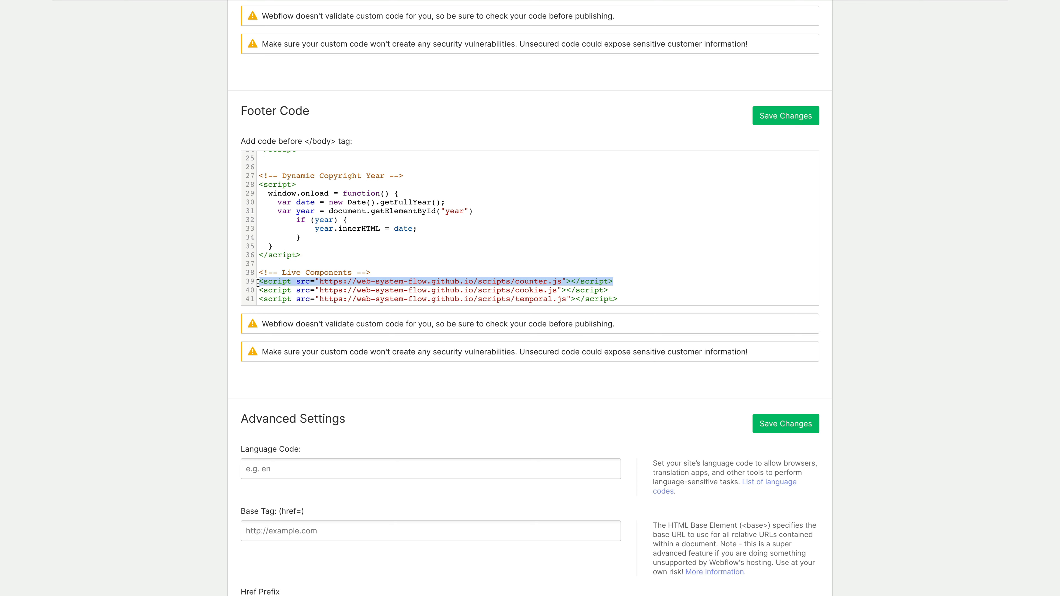
- Paste the counter.js script on a new line at the end of the Ebook project's custom footer code
key("ctrl+Tab")
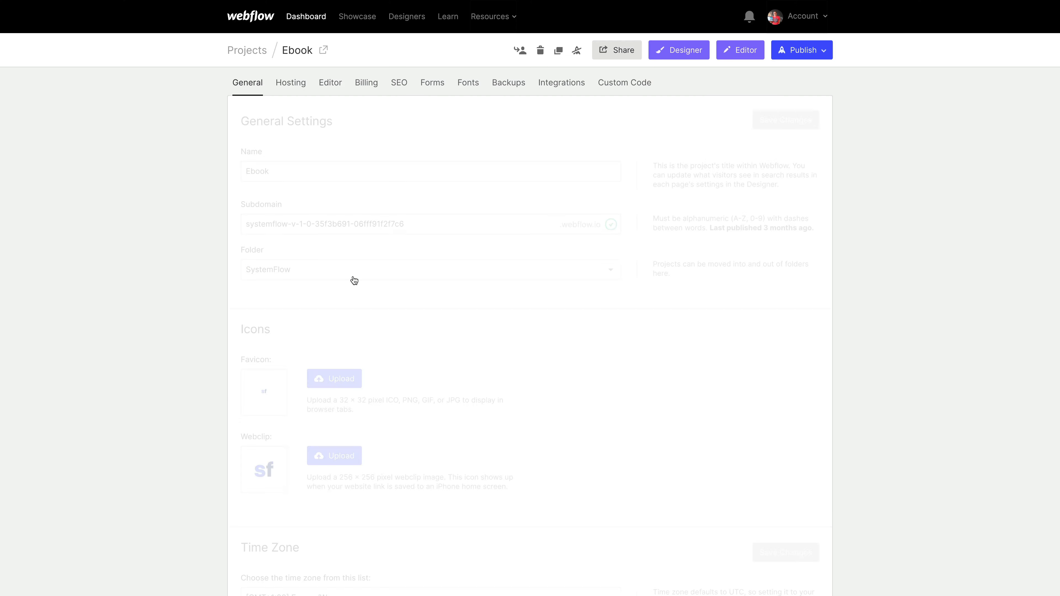
left_click(620, 85)
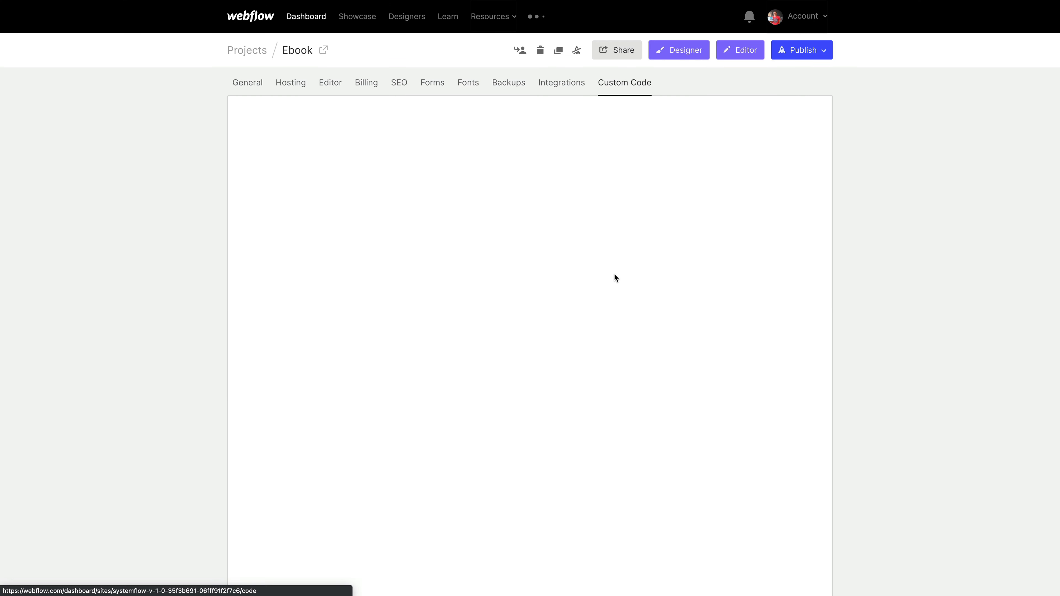
scroll(615, 277, "down", 8)
left_click(580, 321)
scroll(580, 321, "down", 5)
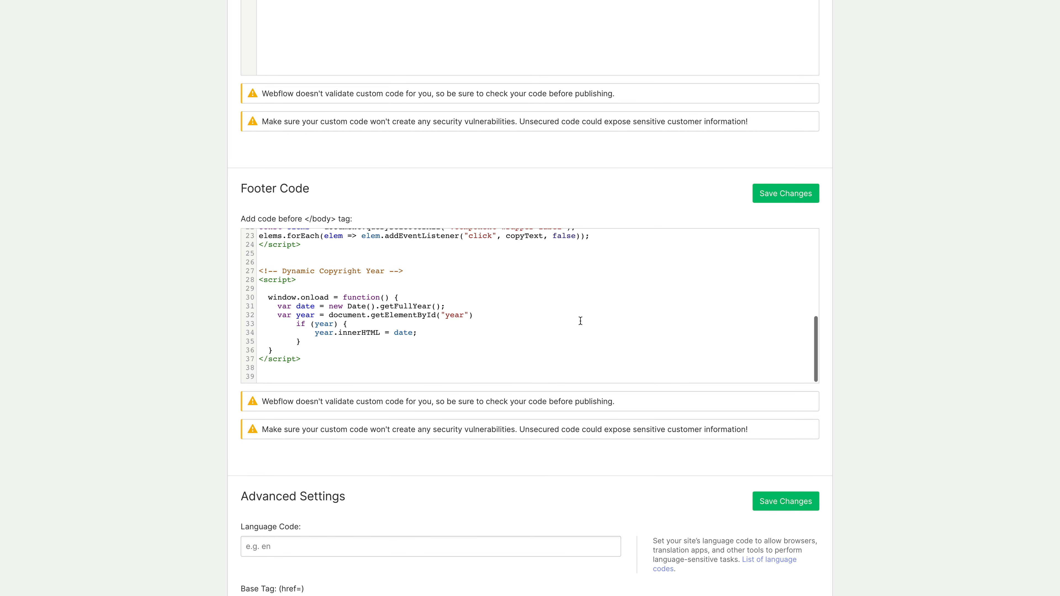
left_click(443, 372)
key("Return")
key("ctrl+v")
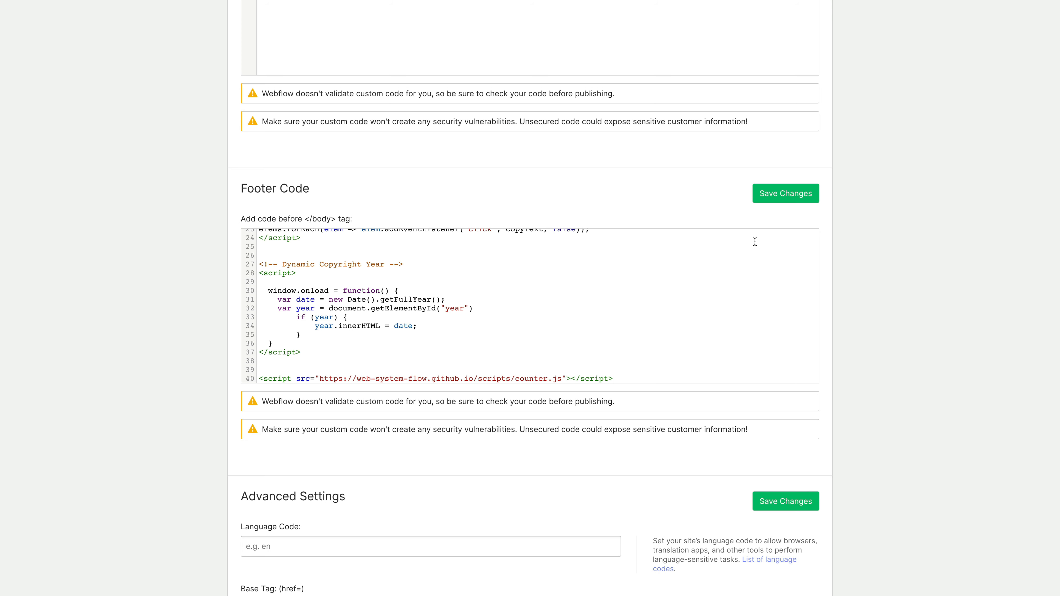
- Look over the Ebook project's footer code, open the project in the Designer and browse its page list
scroll(754, 242, "up", 10)
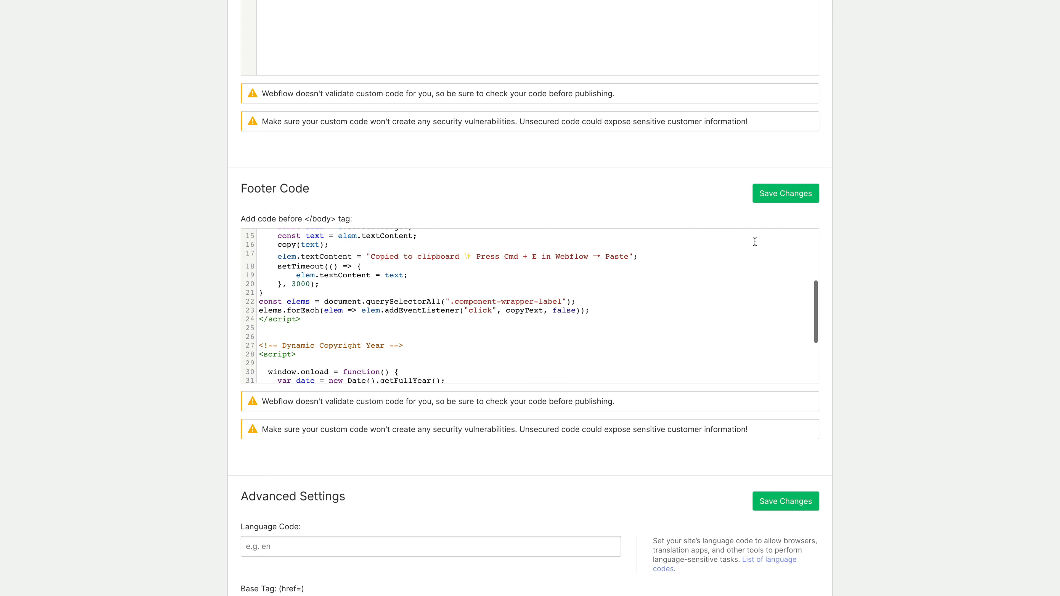
scroll(755, 240, "down", 5)
scroll(923, 246, "up", 8)
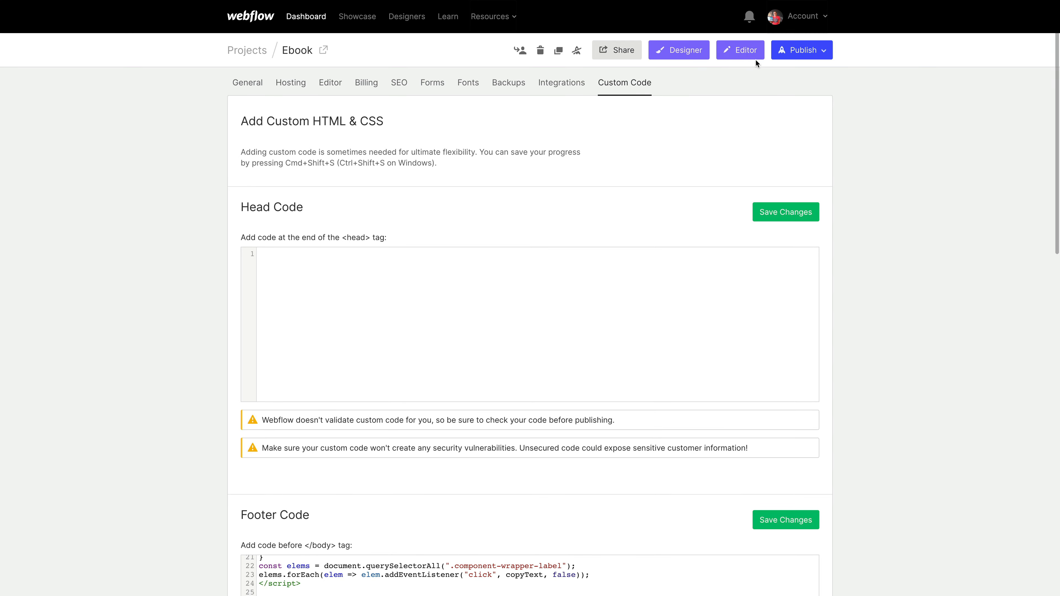
left_click(685, 58)
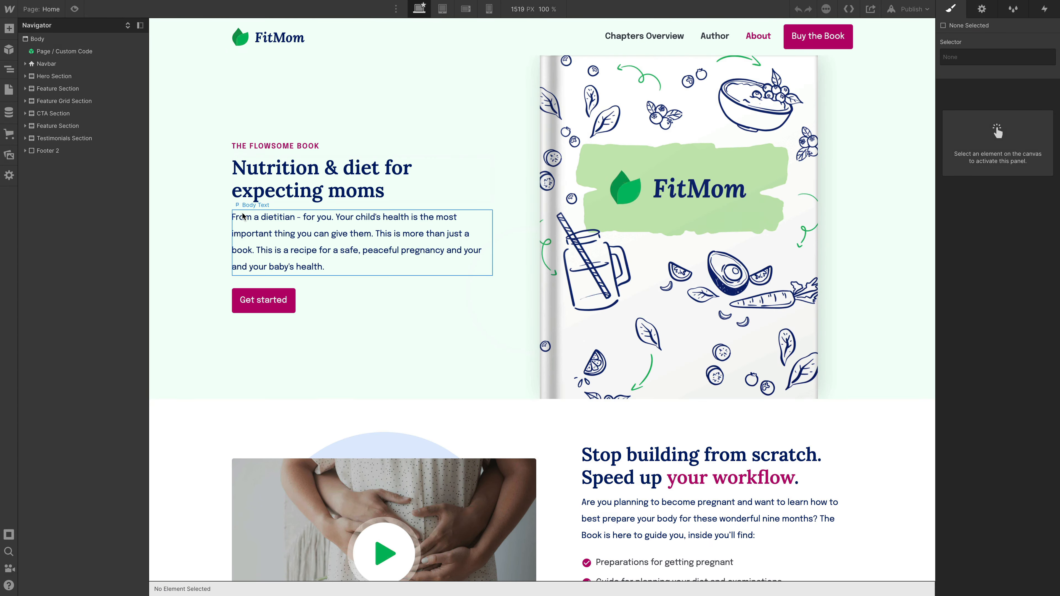
left_click(47, 11)
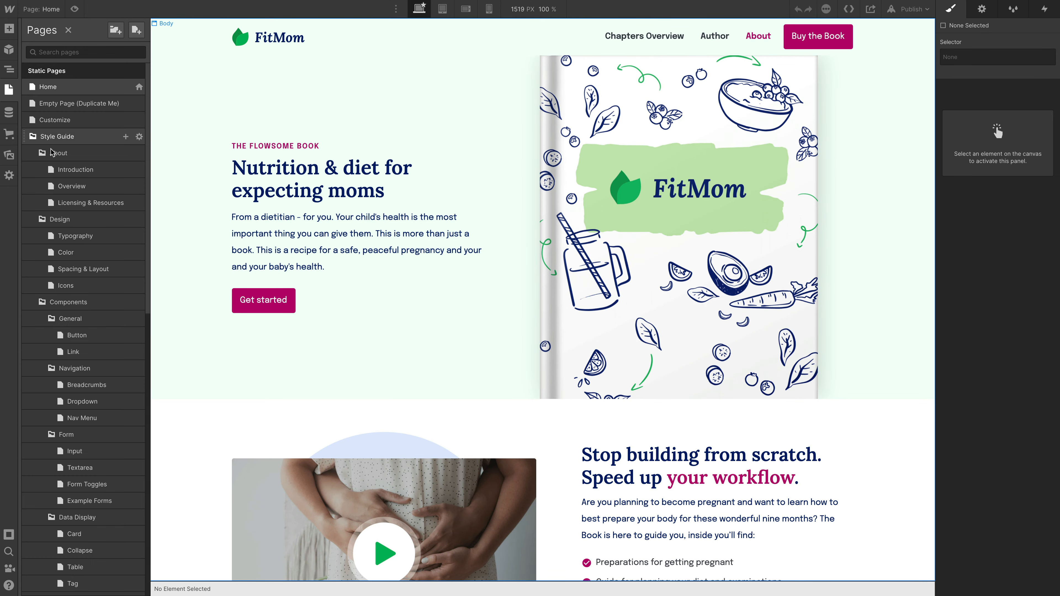
scroll(103, 489, "down", 12)
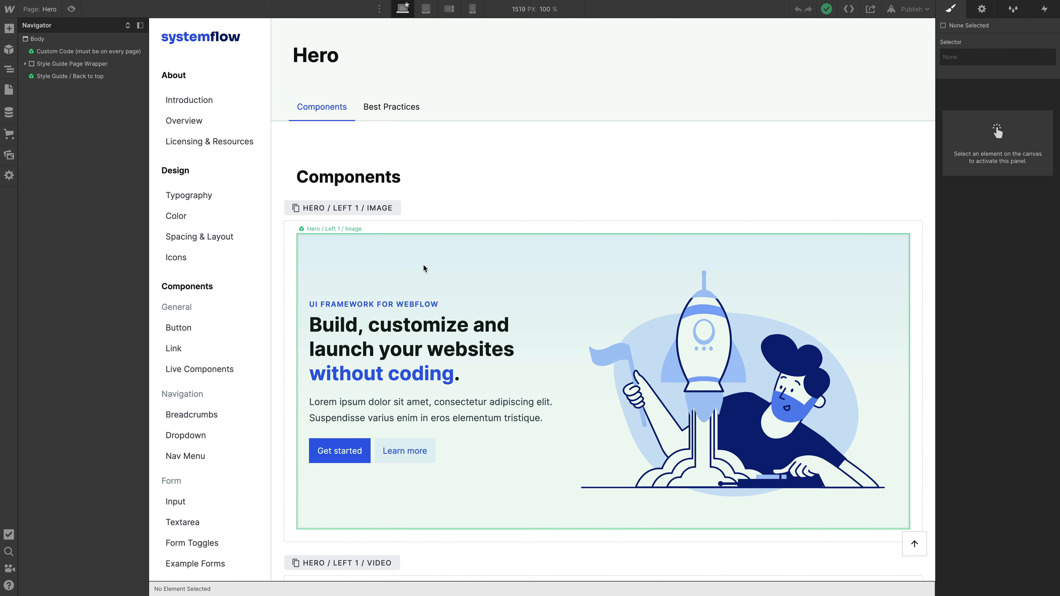
- Copy the Hero / Left 1 / Image component from SystemFlow's Hero page and paste it into the Body of the Ebook Home page
left_click(483, 327)
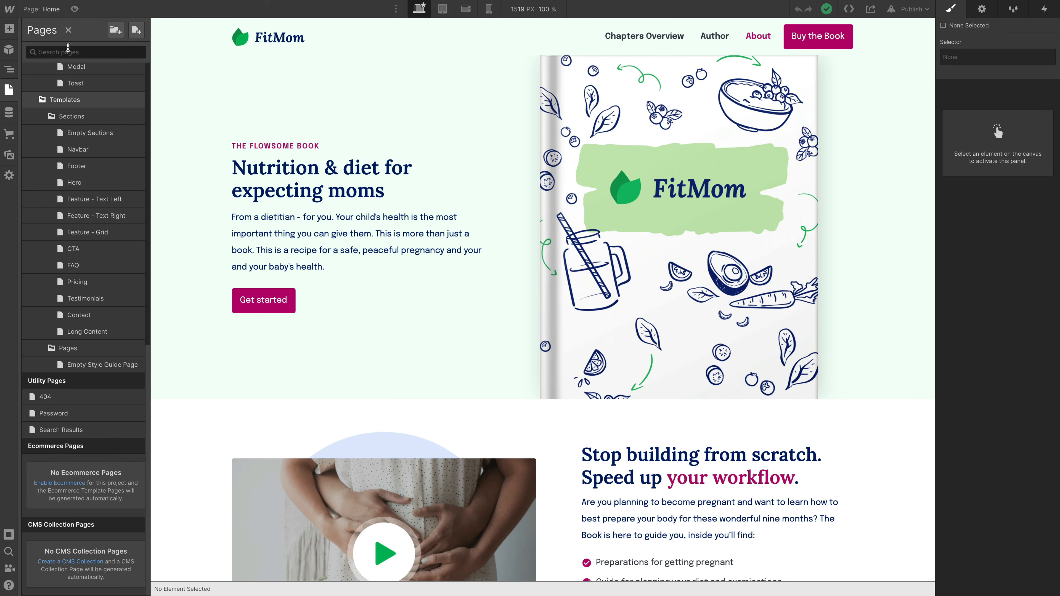
left_click(48, 14)
left_click(46, 40)
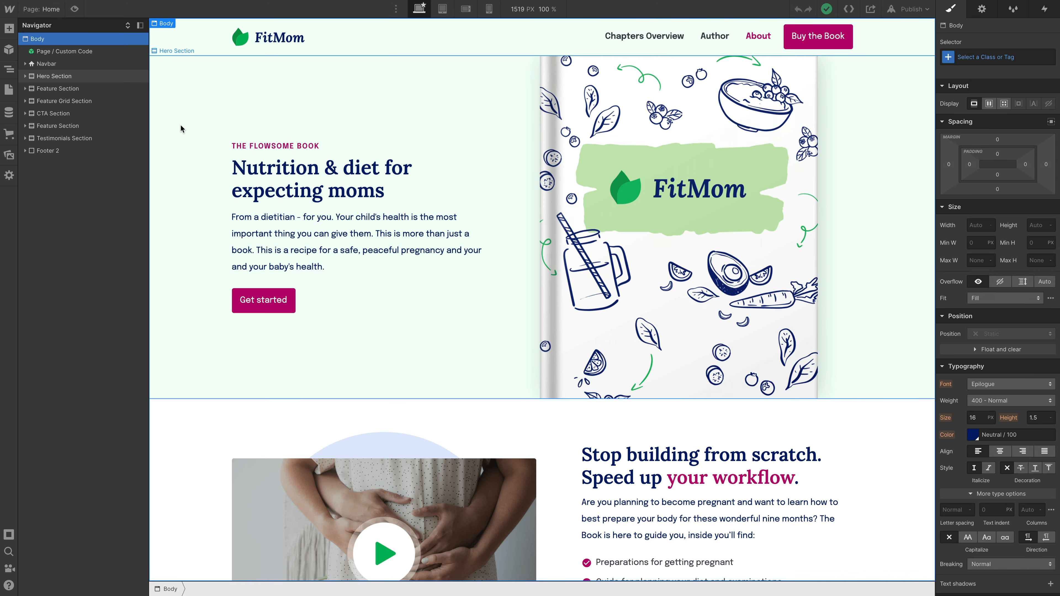
key("ctrl+v")
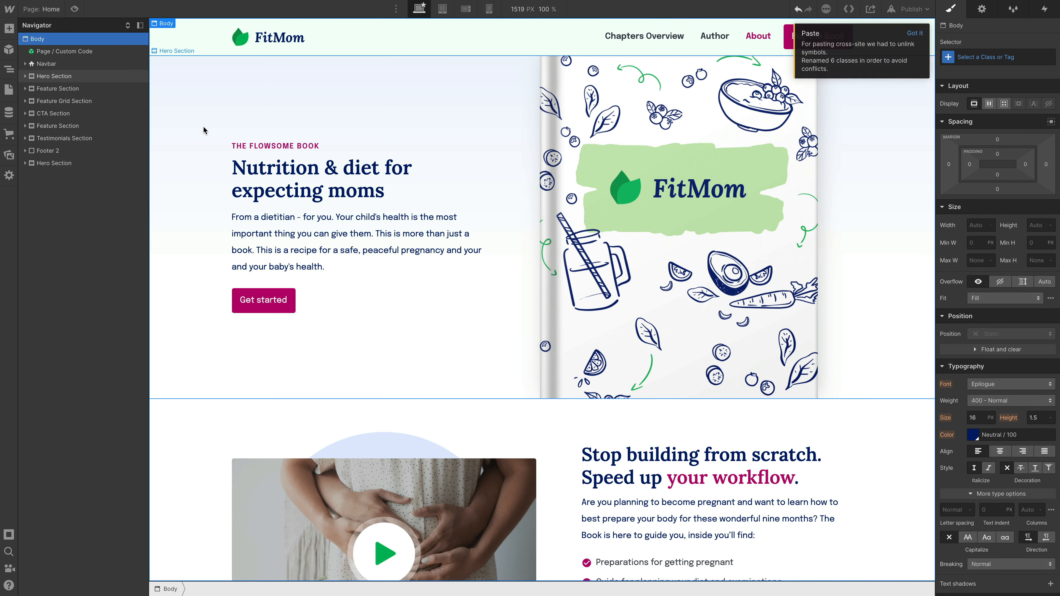
- Inspect the classes on the pasted Hero Section's highlighted text, heading and tagline
left_click(73, 166)
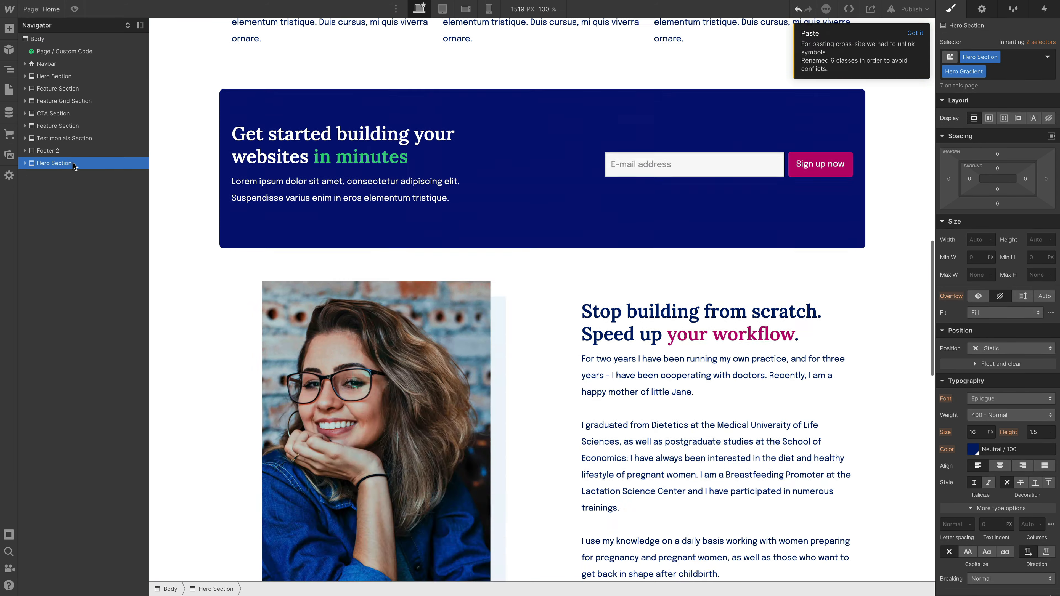
scroll(522, 248, "down", 2)
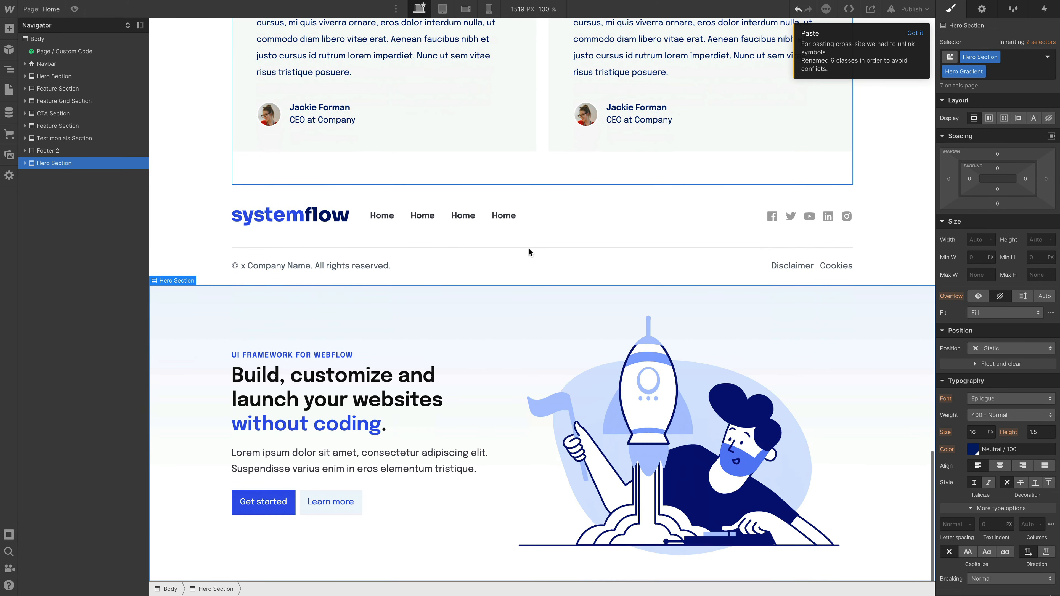
left_click(328, 421)
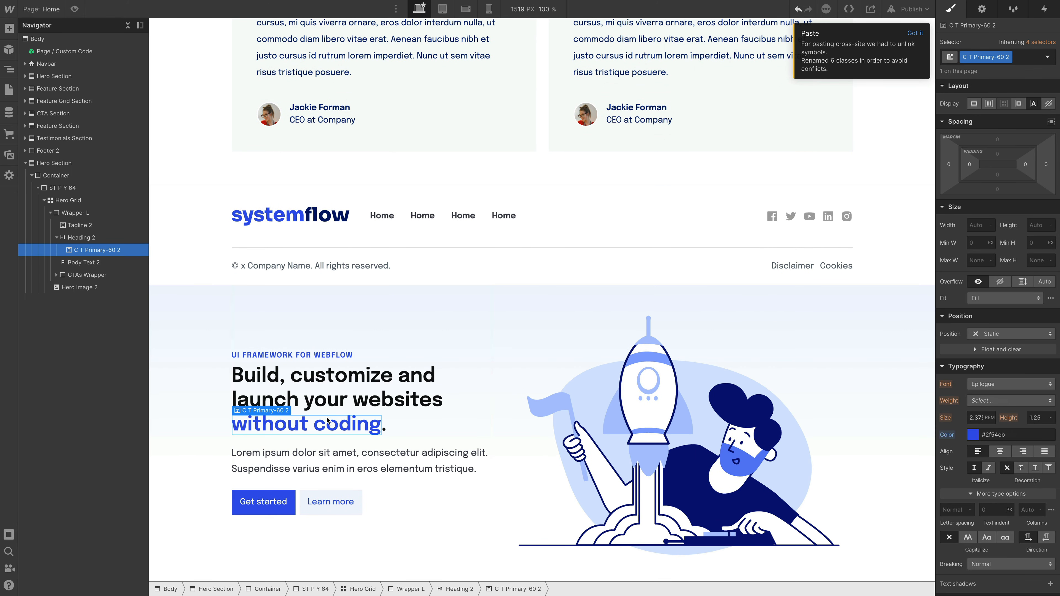
left_click(339, 387)
left_click(324, 357)
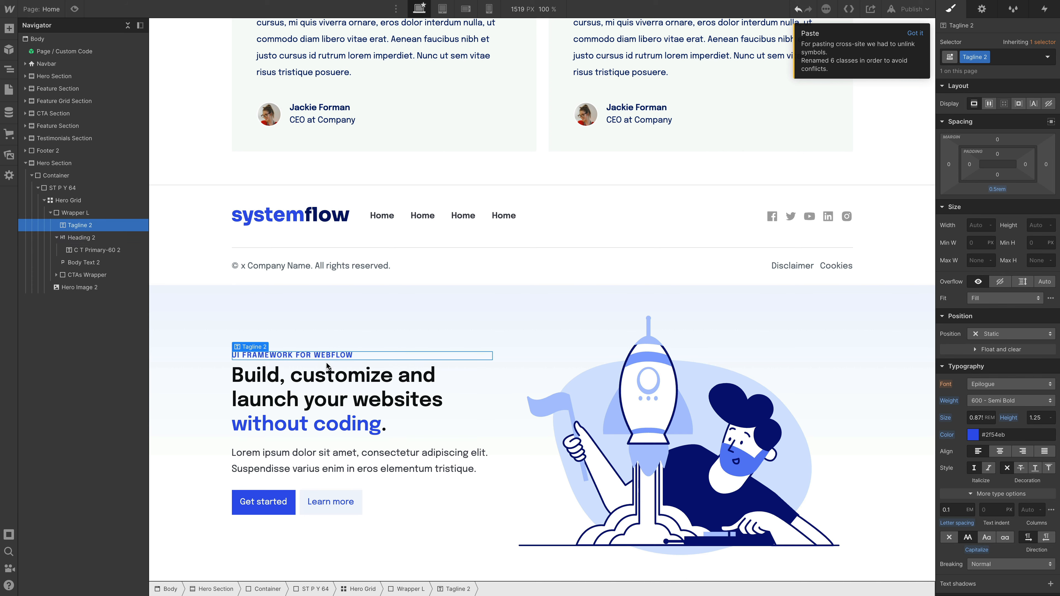
left_click(334, 391)
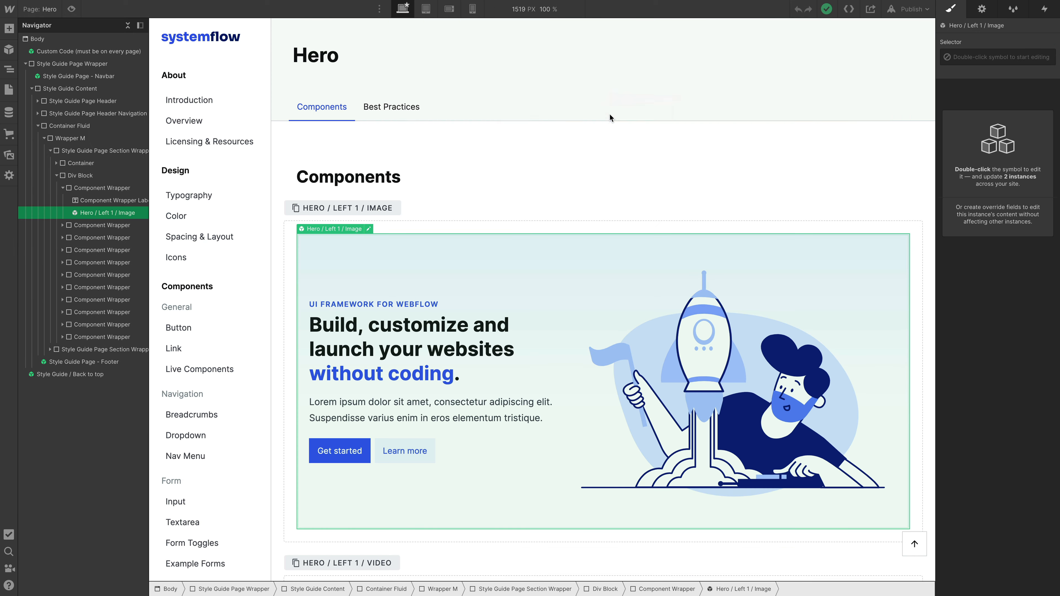
- Check the original heading inside SystemFlow's Hero / Left 1 / Image symbol, and inspect the classes of the pasted body text, button and image
double_click(419, 289)
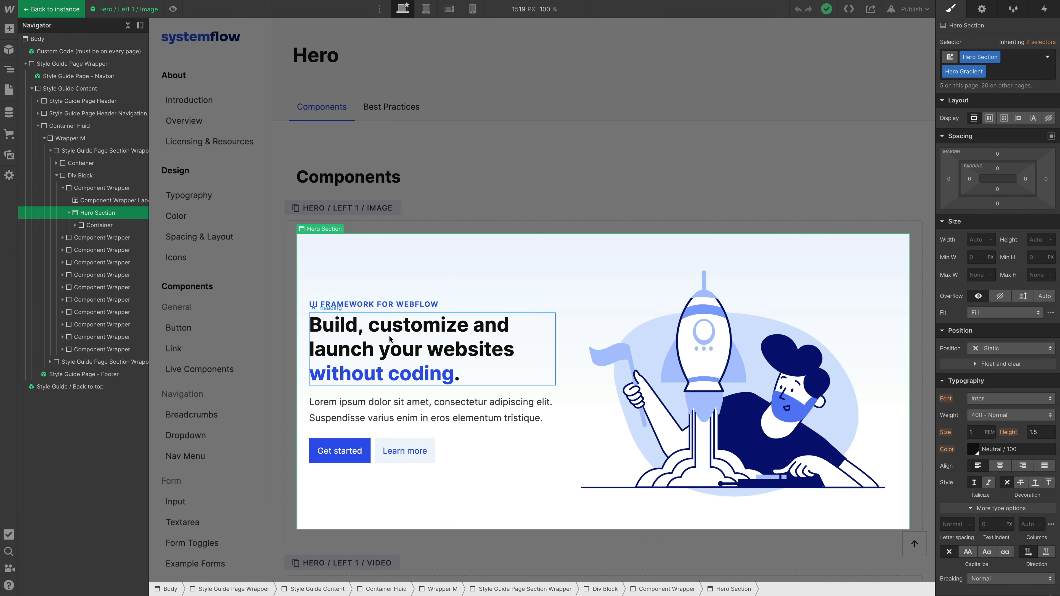
left_click(390, 333)
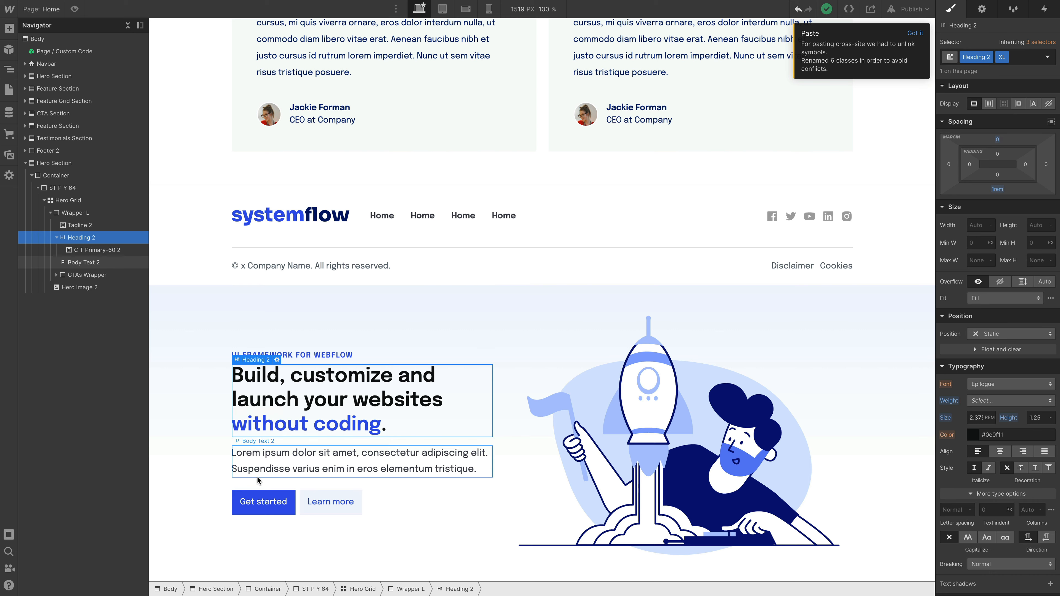
left_click(279, 469)
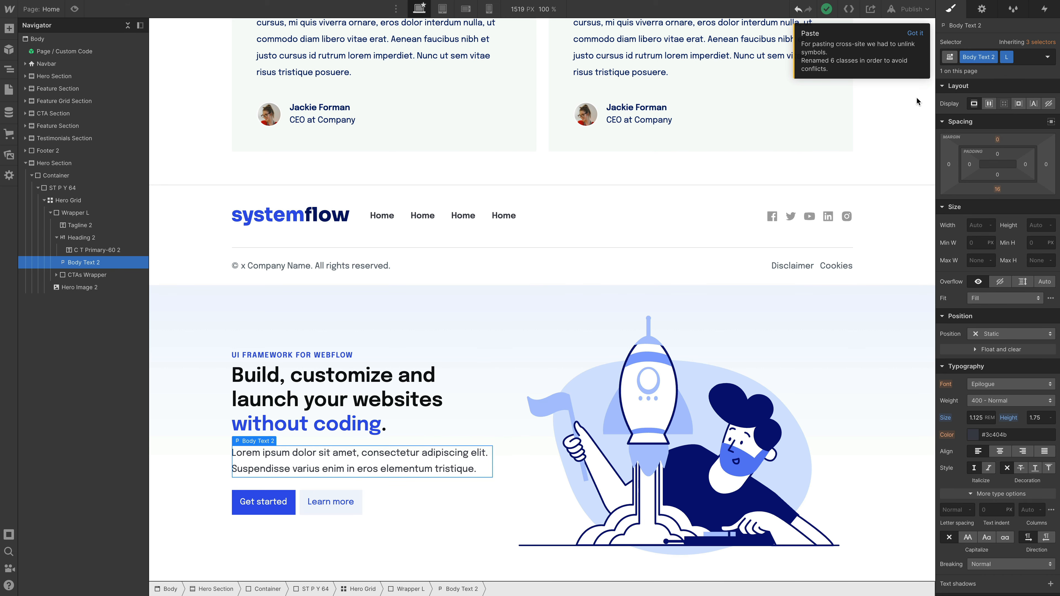
left_click(294, 503)
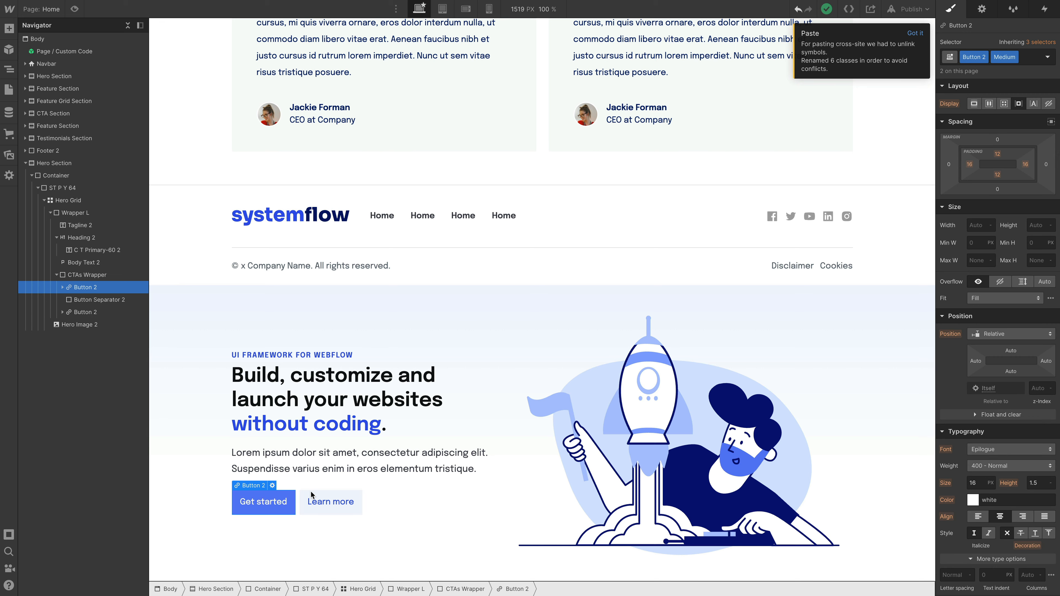
left_click(672, 431)
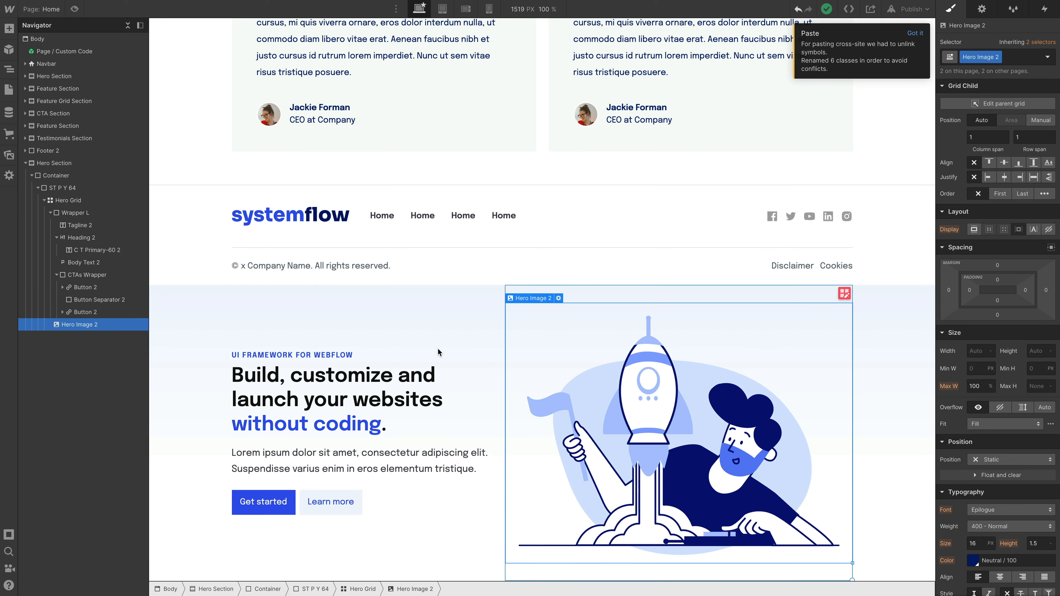
- Replace the pasted hero heading's Heading 2 and XL classes with the project's existing Heading class and its XL combo class
left_click(398, 381)
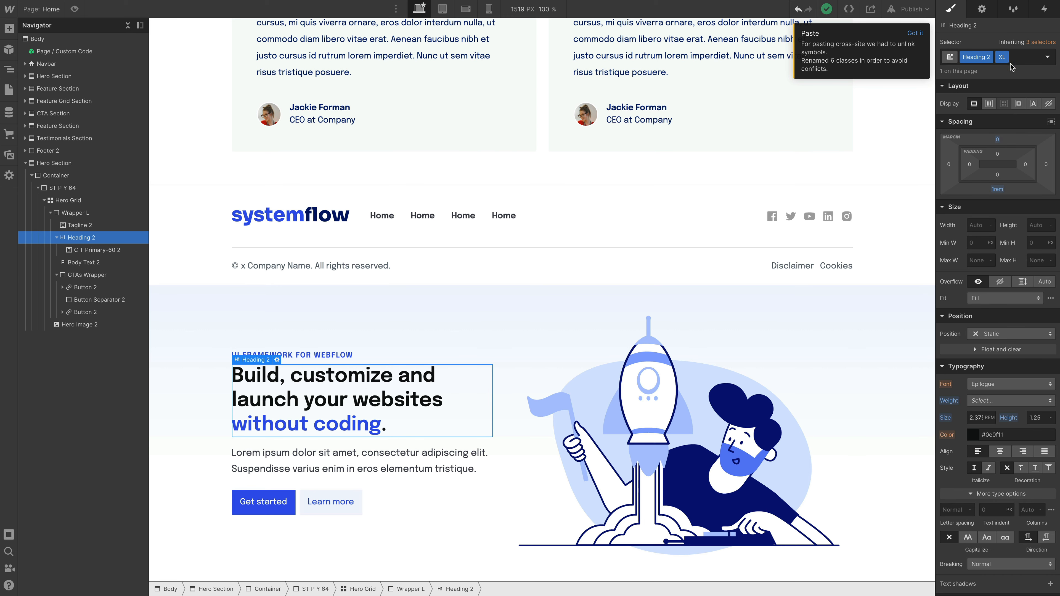
left_click(1019, 58)
key("BackSpace")
key("BackSpace")
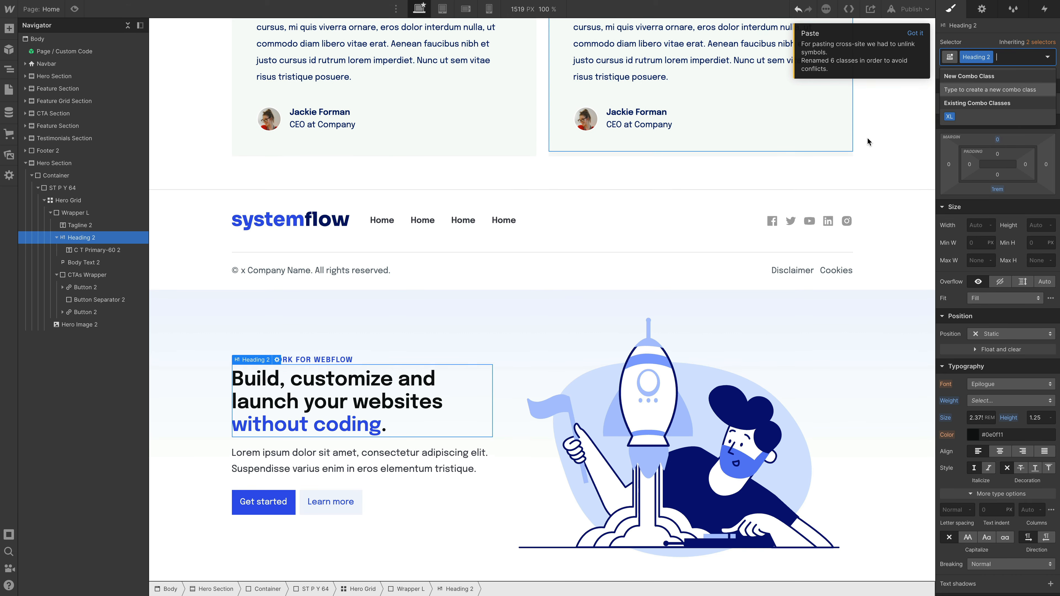
type("he")
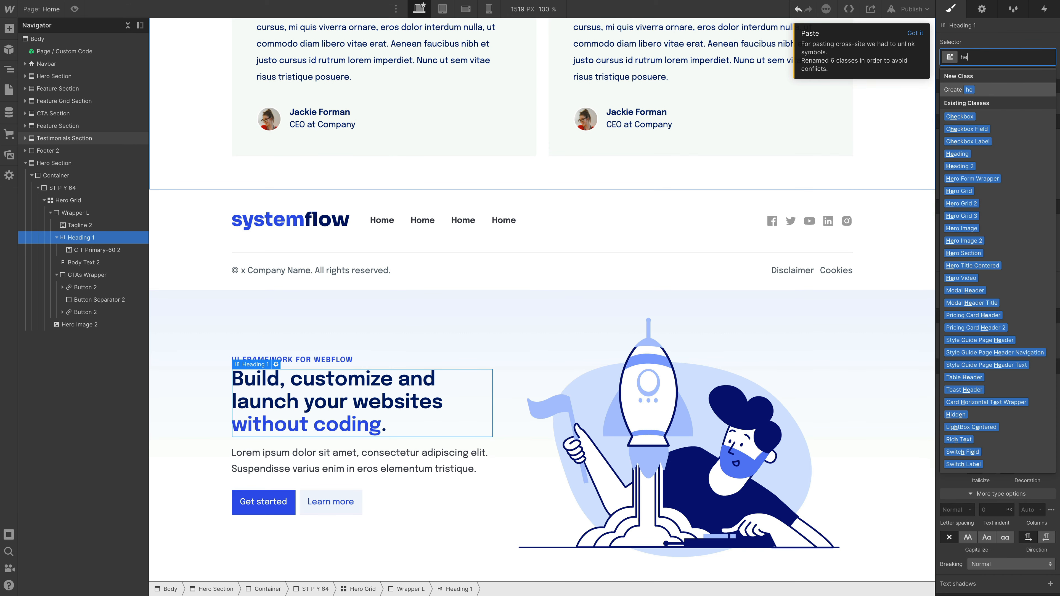
type("a")
key("Down")
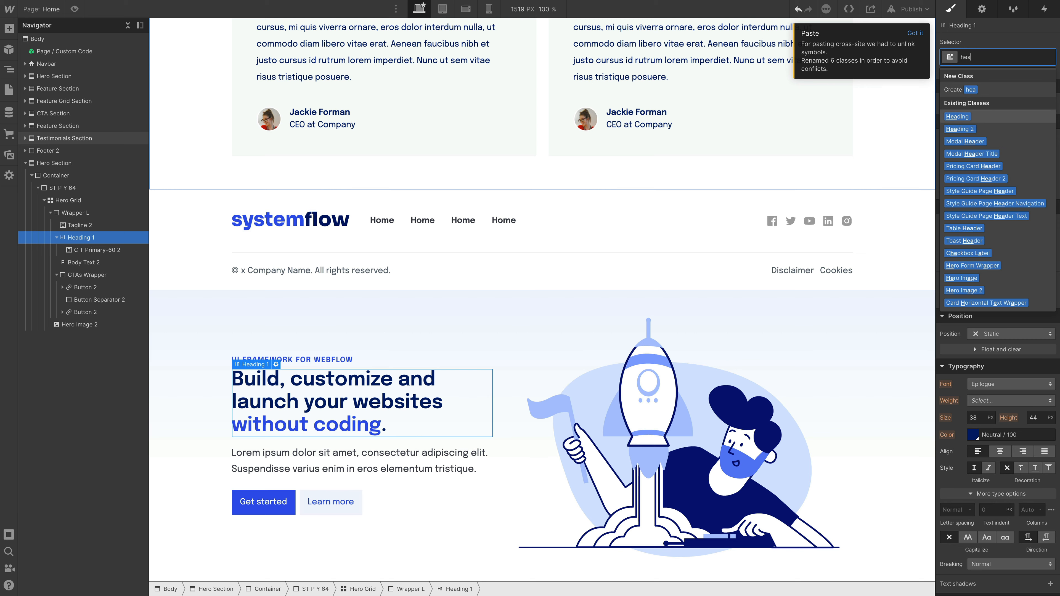
key("Return")
type("xl")
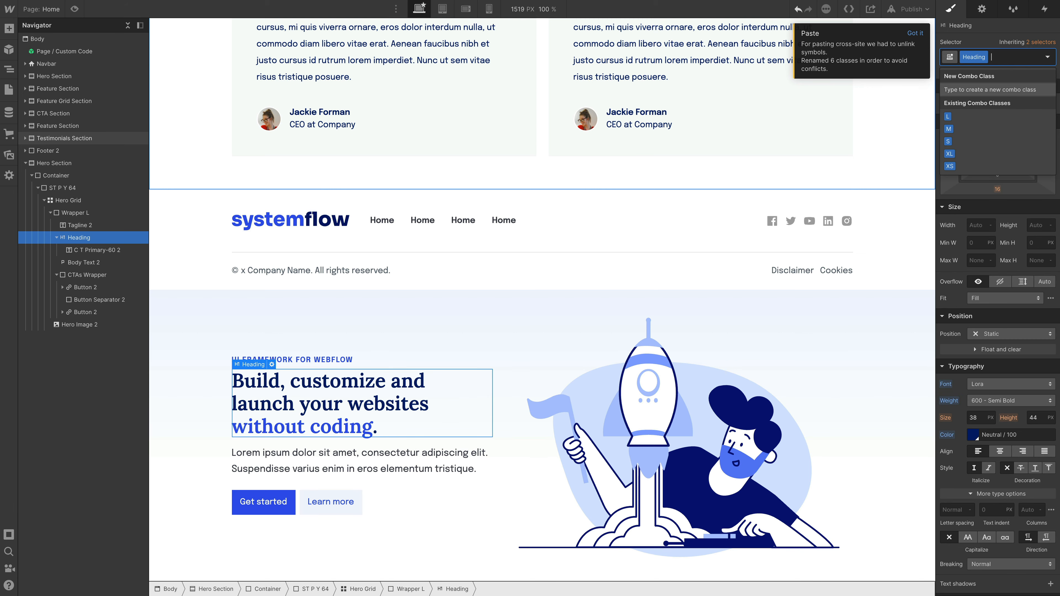
key("Return")
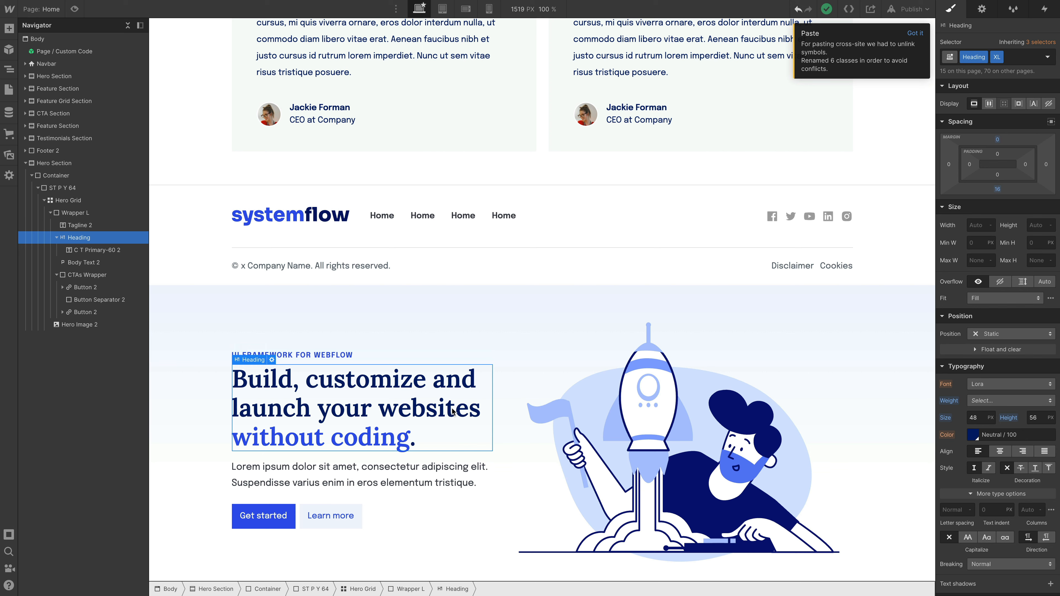
- Delete the pasted Hero Section below the footer and dismiss the paste notice
left_click(263, 290)
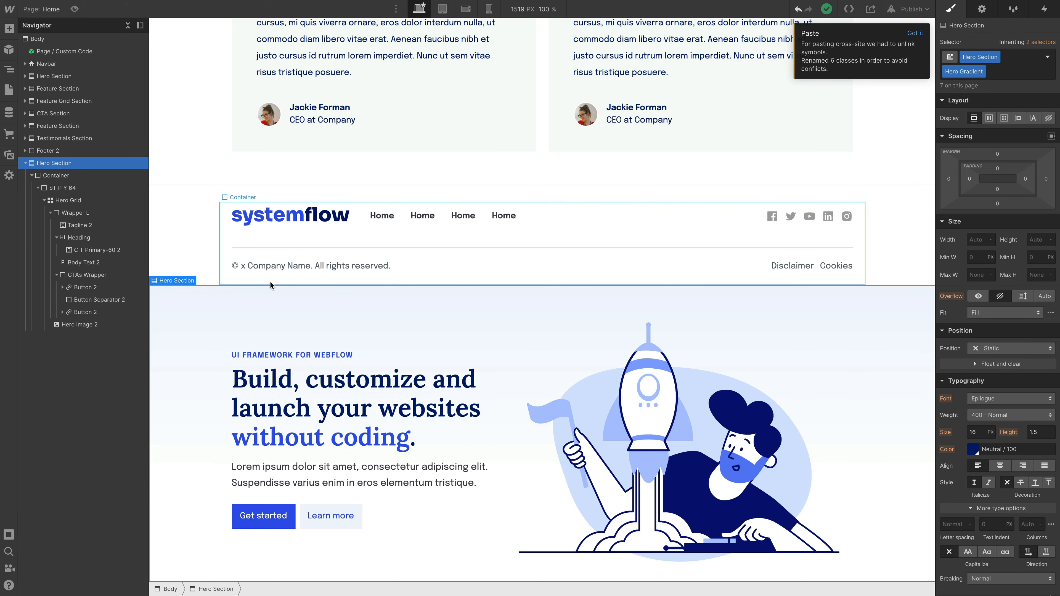
key("Delete")
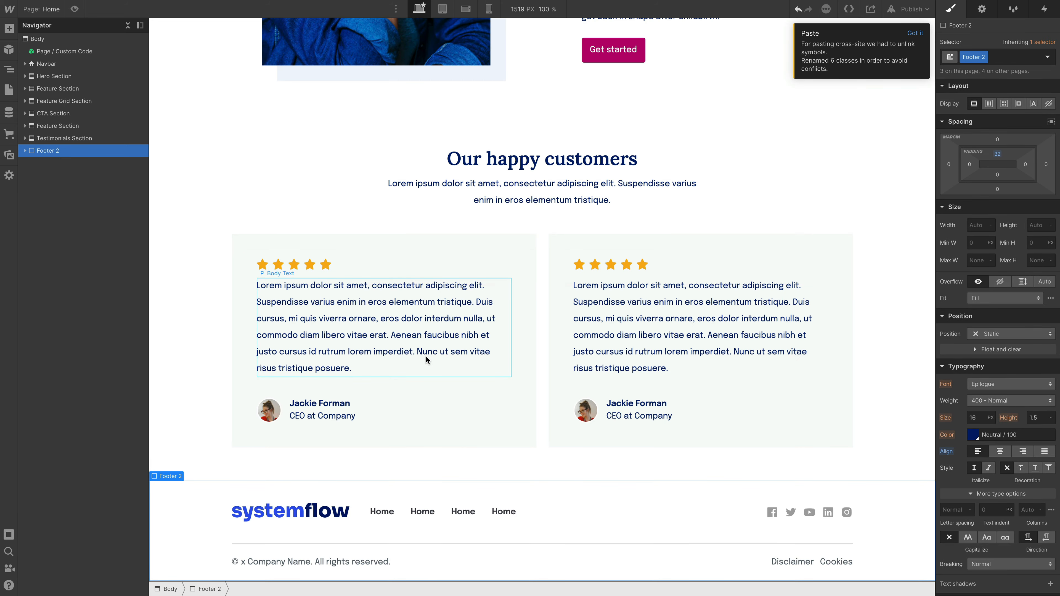
scroll(426, 357, "up", 20)
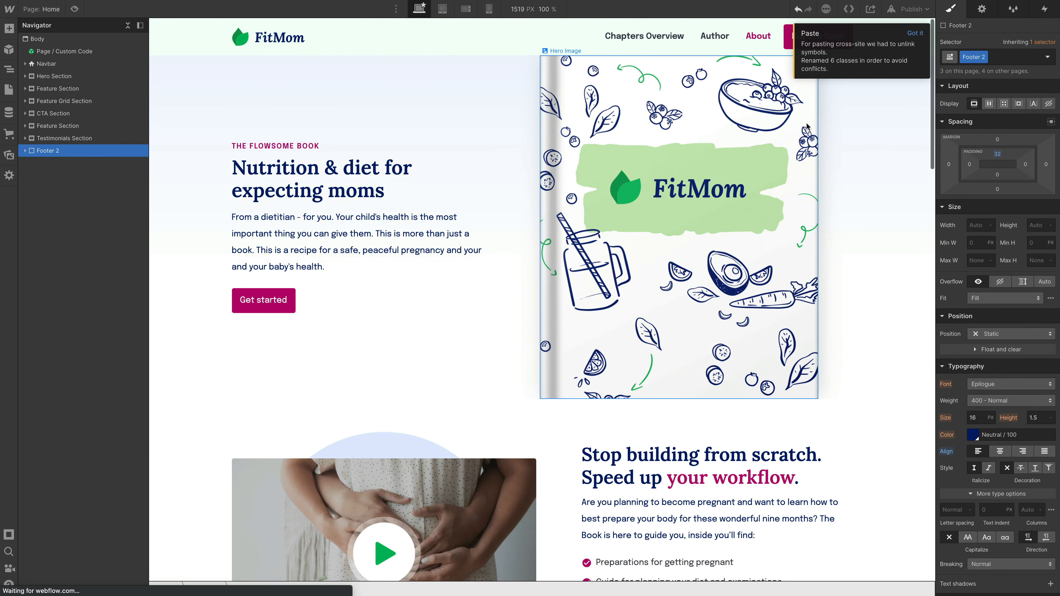
left_click(914, 33)
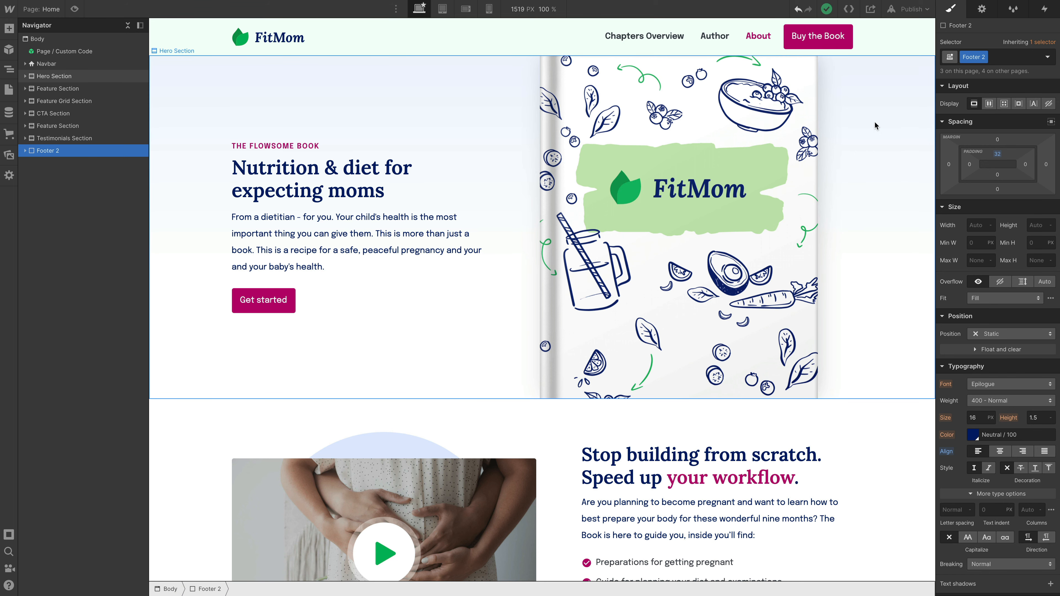